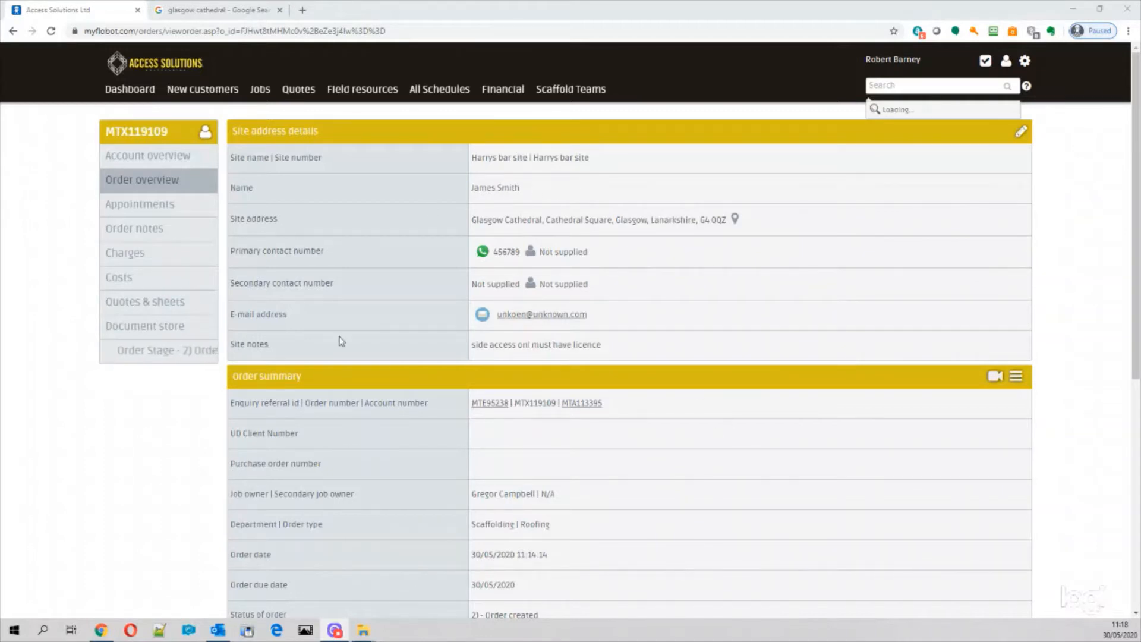
# - Open the order's appointment schedule and look over all FTMs' bookings for the week May 30 – Jun 5, 2020
pyautogui.click(205, 206)
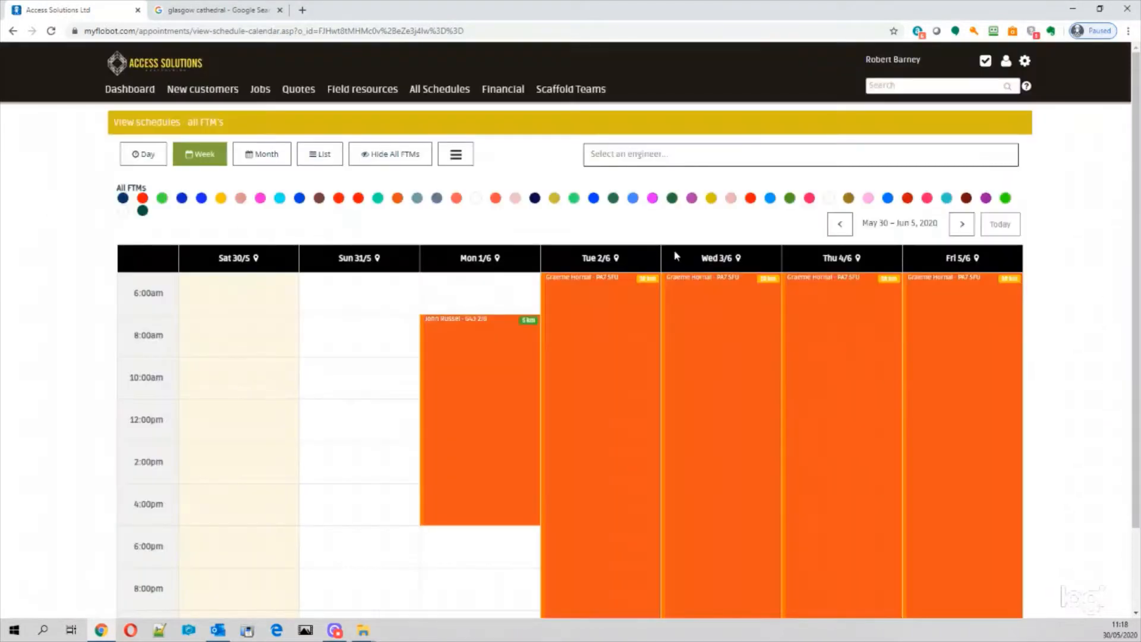
pyautogui.scroll(-1, 658, 245)
pyautogui.scroll(1, 657, 249)
pyautogui.scroll(-2, 1099, 321)
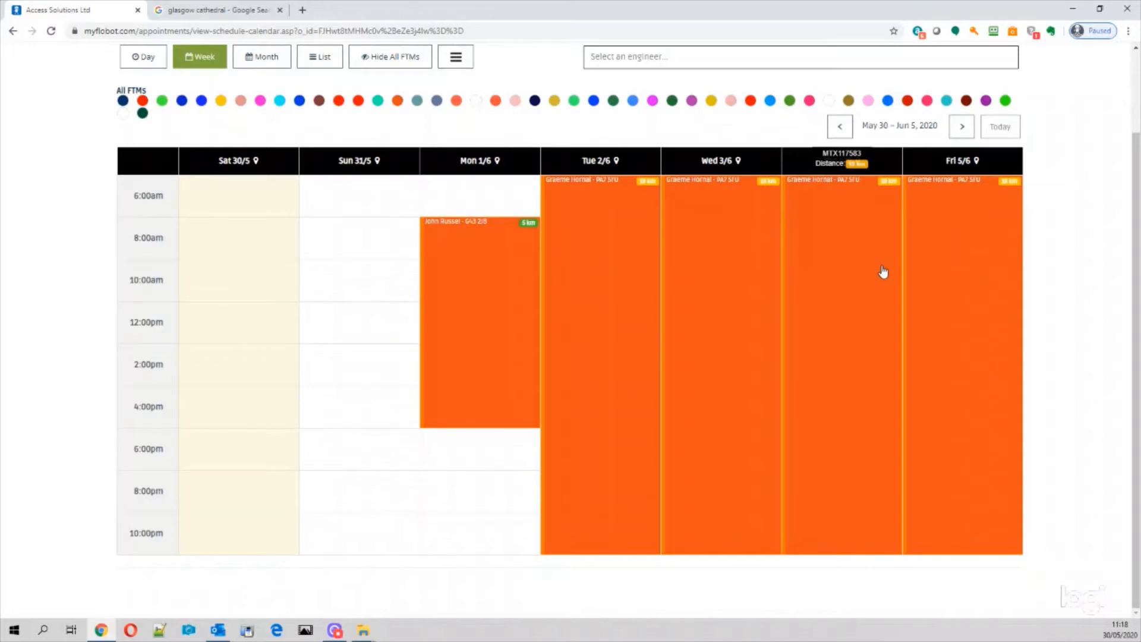
# - Review the all-FTMs schedule week by week, moving forward to Jul 11 – 17, 2020
pyautogui.click(962, 126)
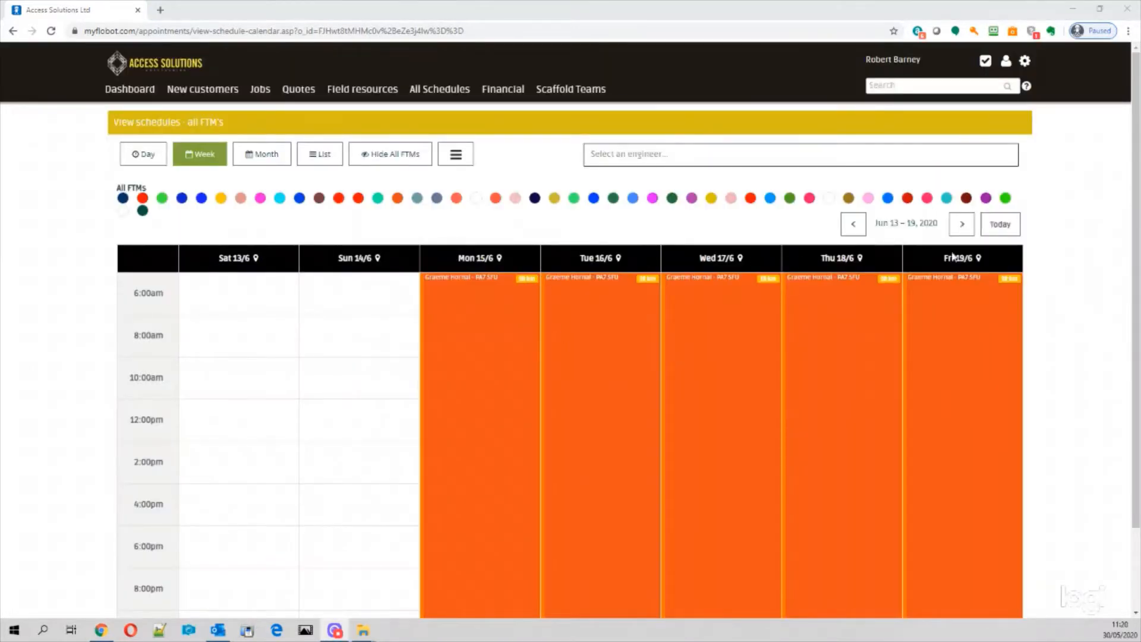
pyautogui.click(963, 224)
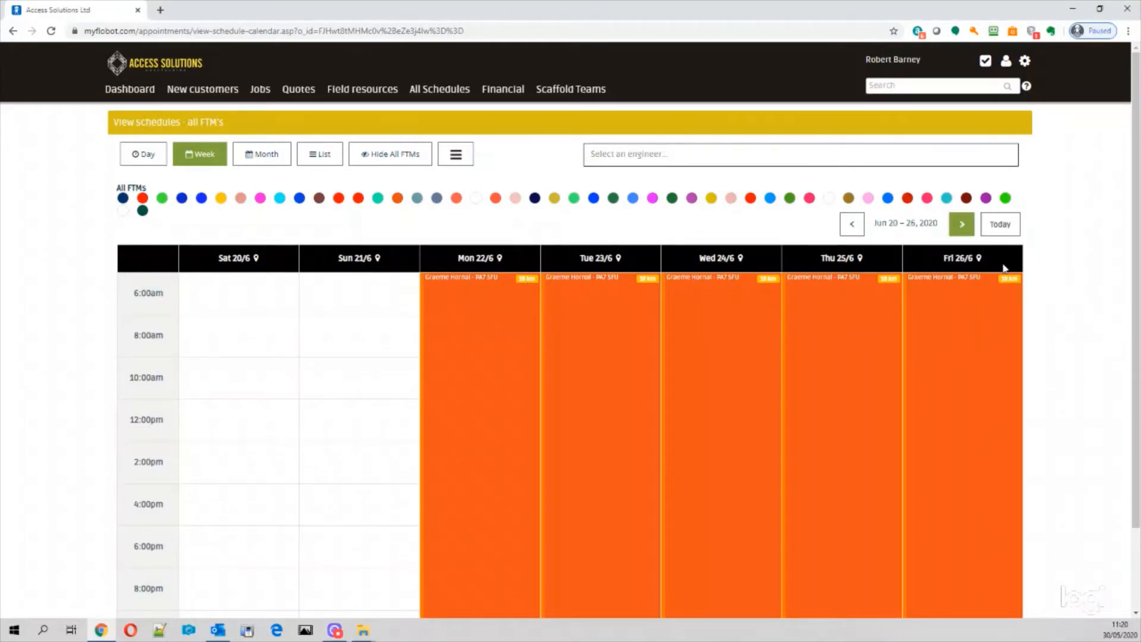
pyautogui.click(962, 224)
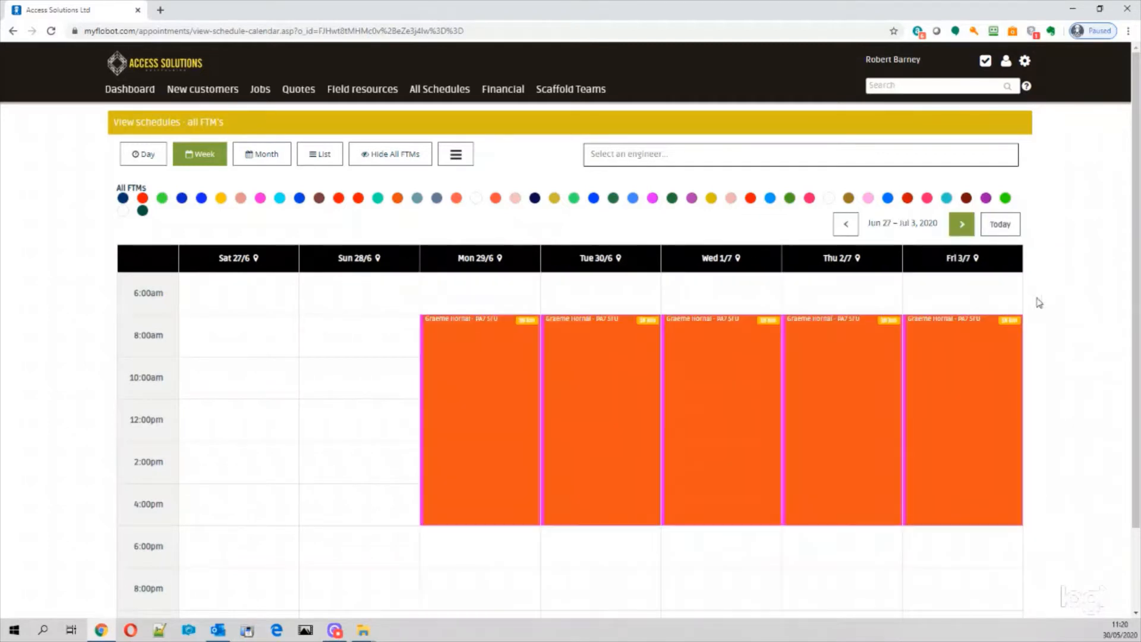
pyautogui.click(963, 224)
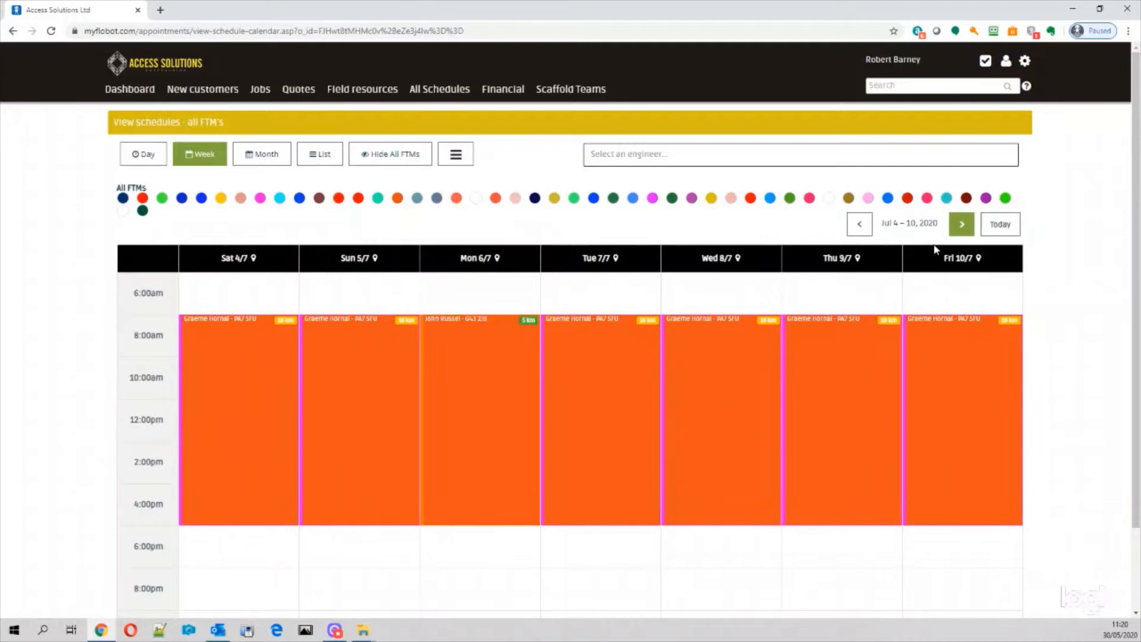
pyautogui.click(962, 225)
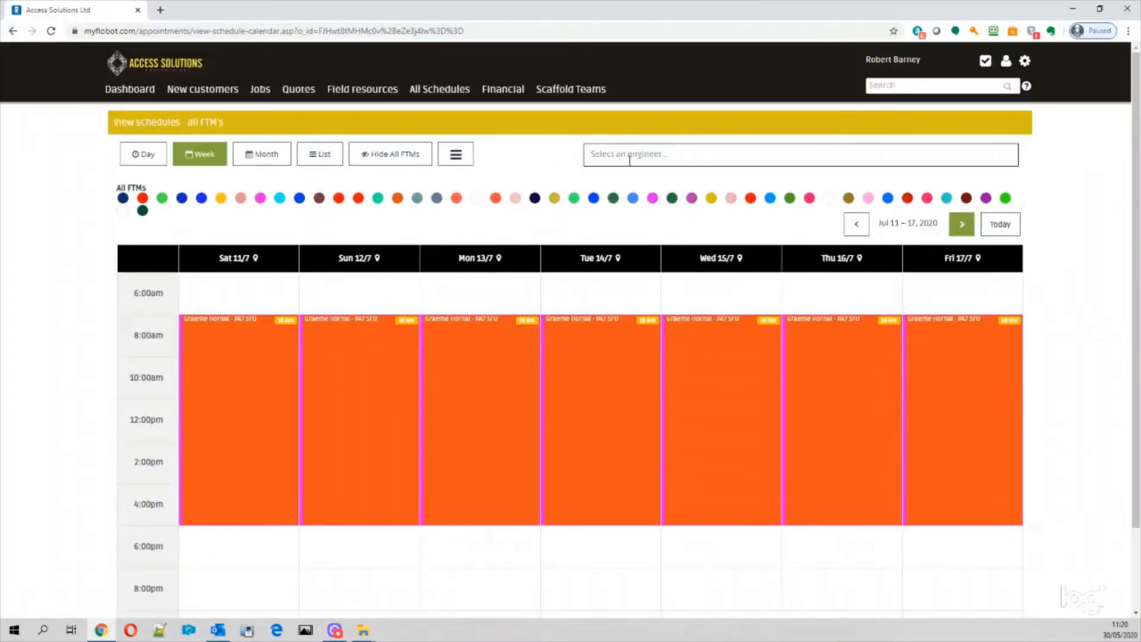
# - Browse the engineer list and select the third engineer to show that person's own weekly schedule
pyautogui.click(630, 156)
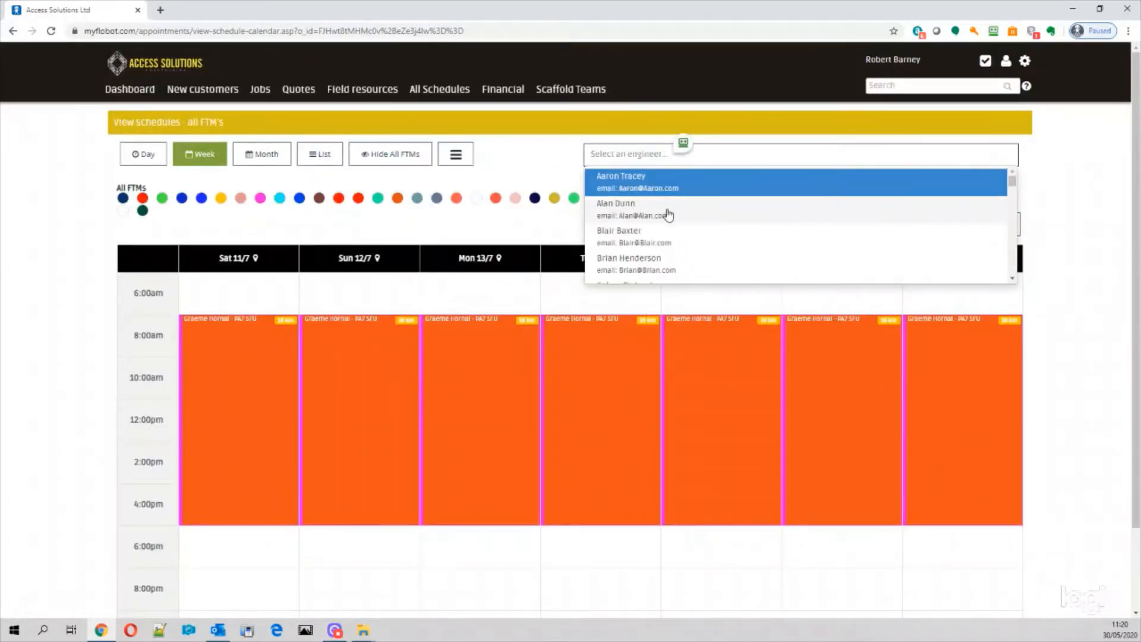
pyautogui.scroll(-5, 662, 214)
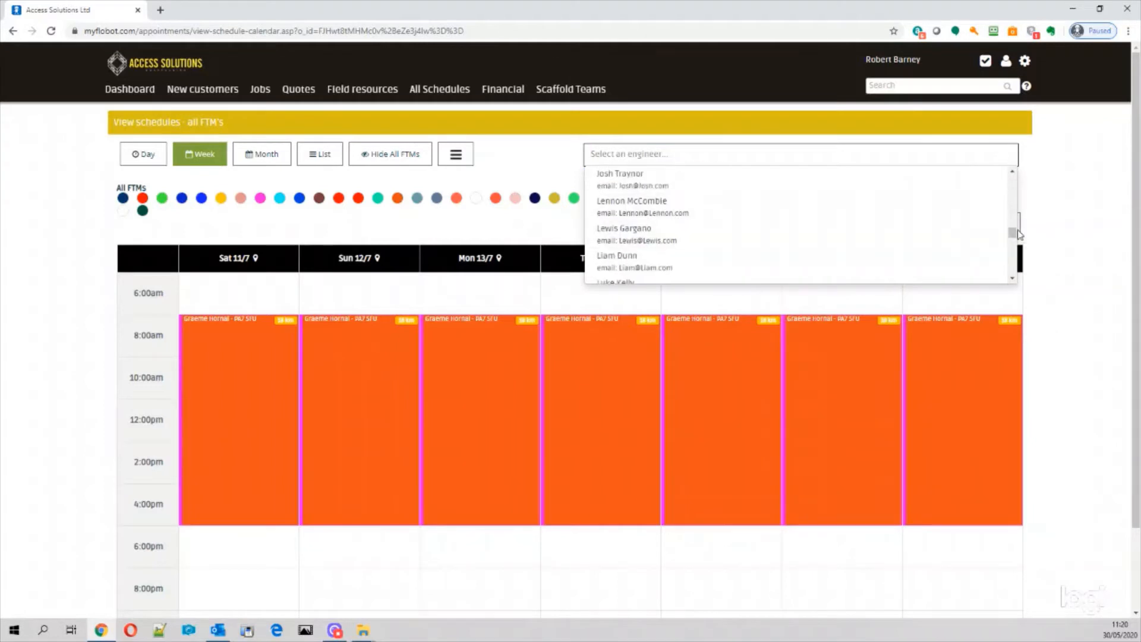
pyautogui.moveTo(1011, 231); pyautogui.dragTo(982, 189)
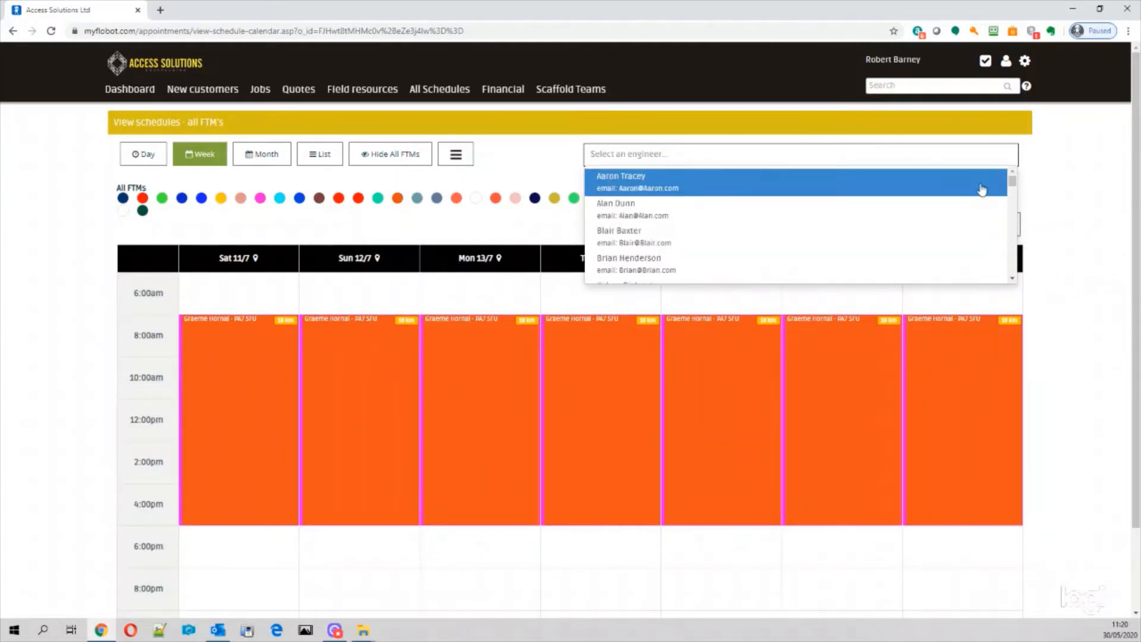
pyautogui.click(616, 234)
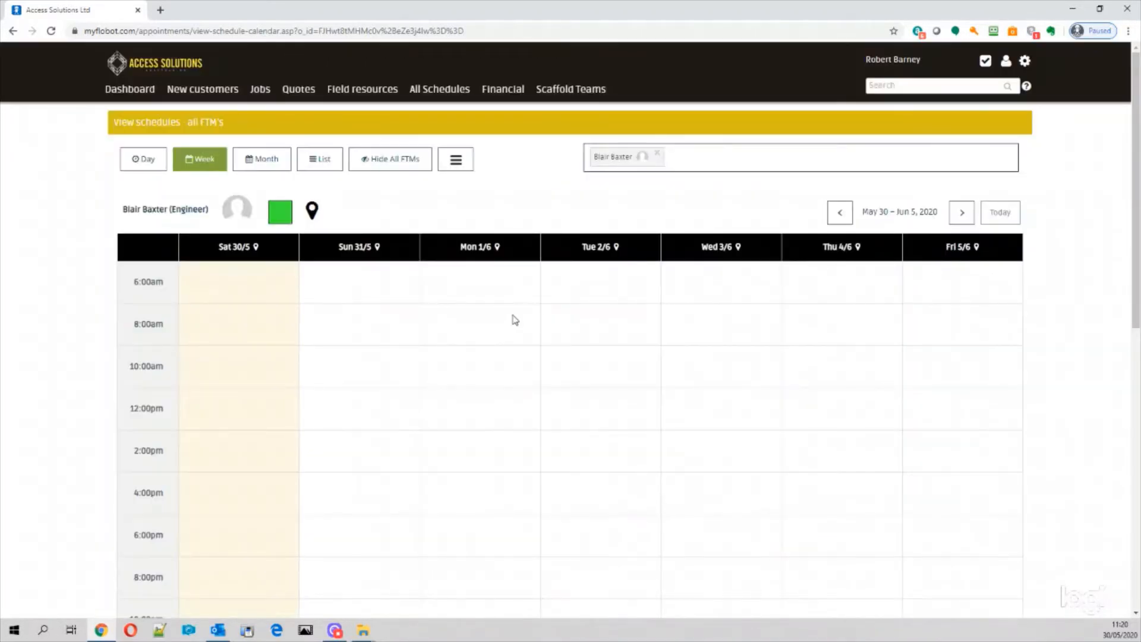
pyautogui.click(471, 328)
pyautogui.click(479, 282)
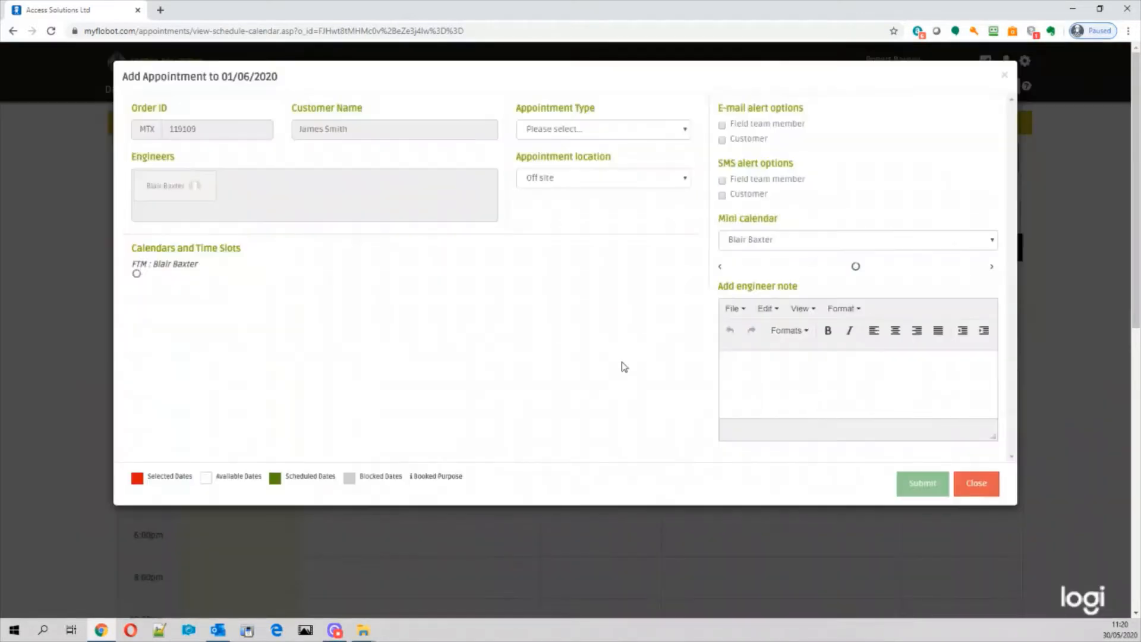
pyautogui.click(996, 75)
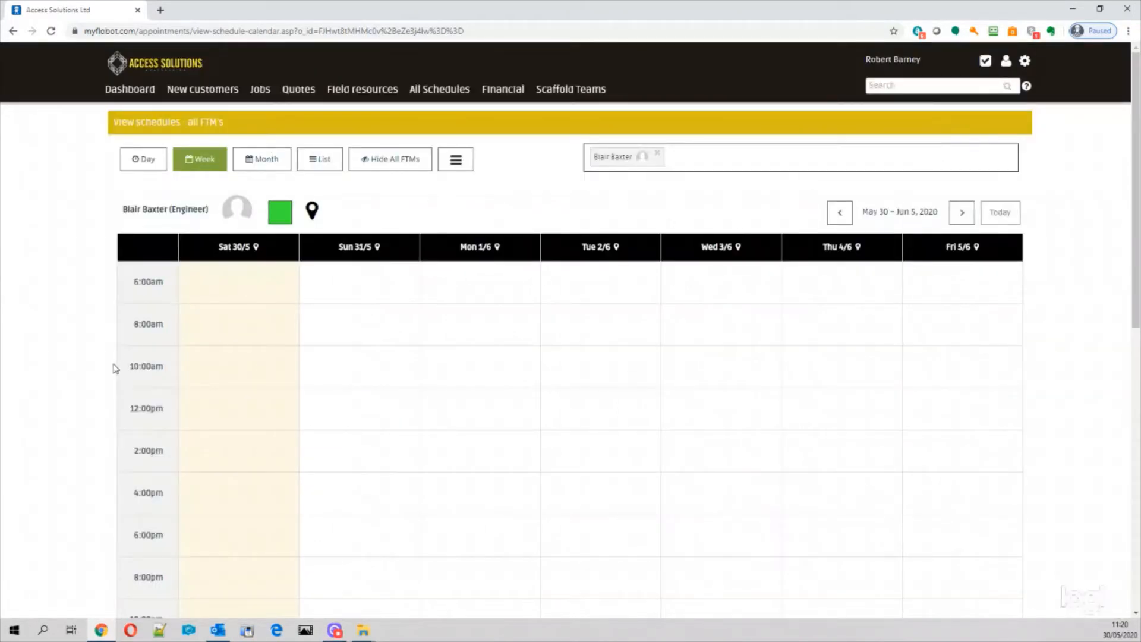
# - Start a new appointment for the engineer in the 8:00am slot on Monday 1 June and set its type to Job or project
pyautogui.moveTo(461, 246); pyautogui.dragTo(522, 249)
pyautogui.click(476, 325)
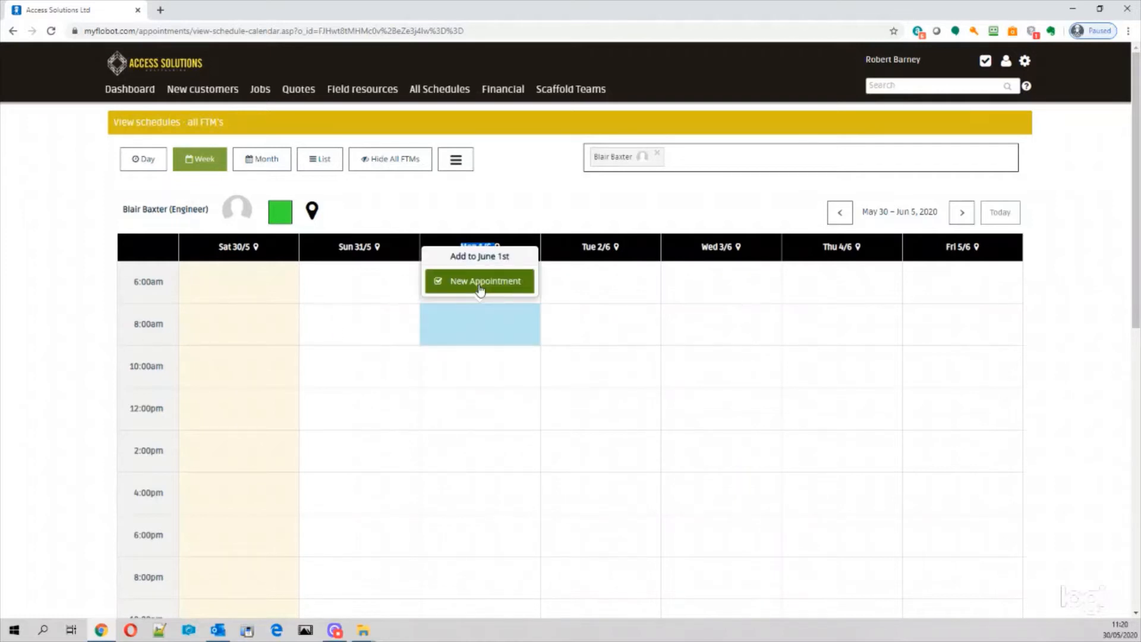
pyautogui.click(482, 290)
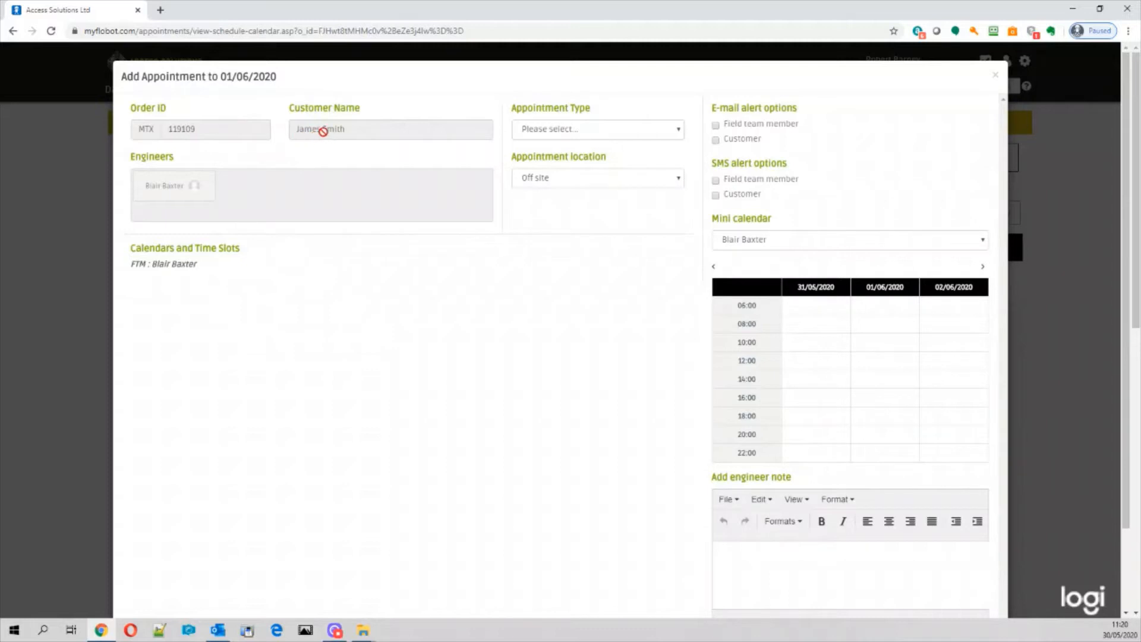
pyautogui.click(545, 135)
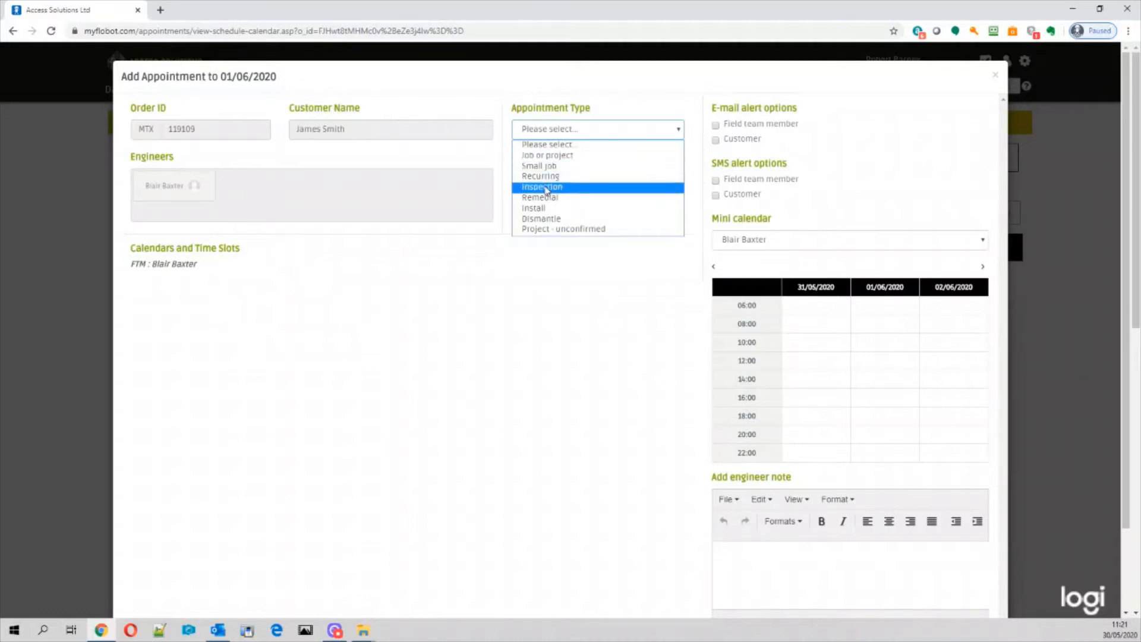
pyautogui.click(543, 155)
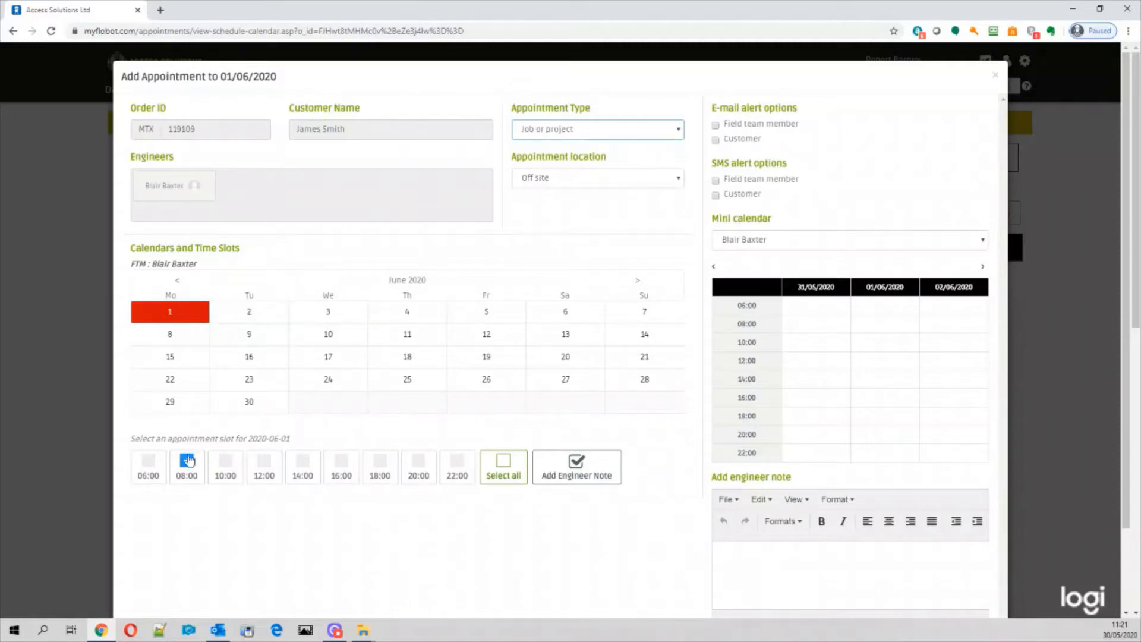
pyautogui.click(227, 467)
pyautogui.click(265, 466)
pyautogui.click(303, 466)
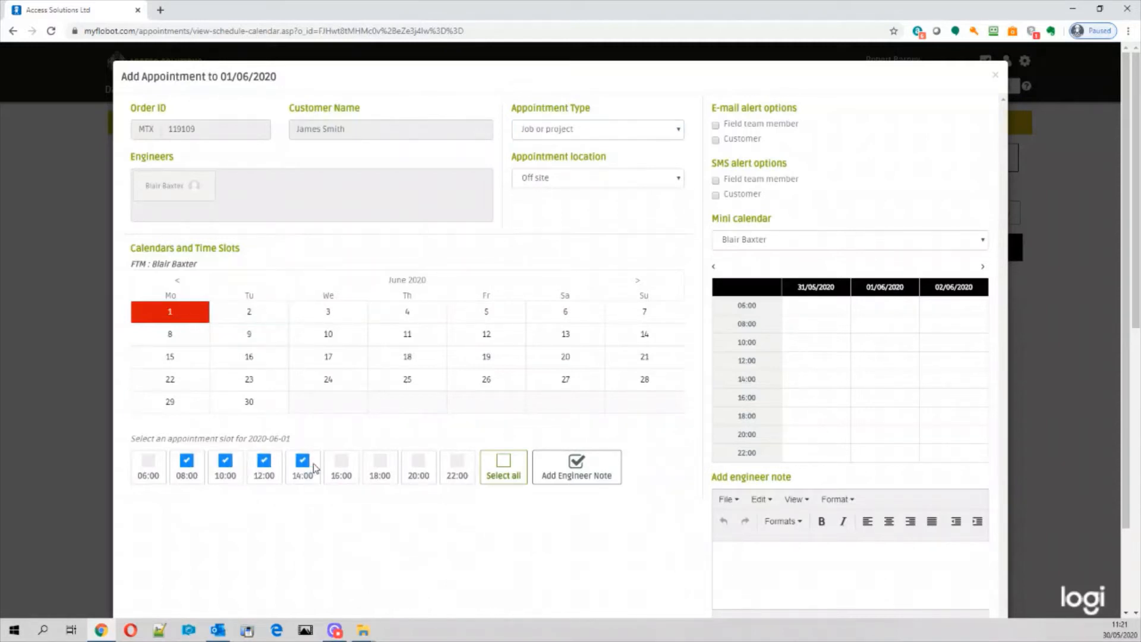
pyautogui.click(341, 466)
pyautogui.click(504, 462)
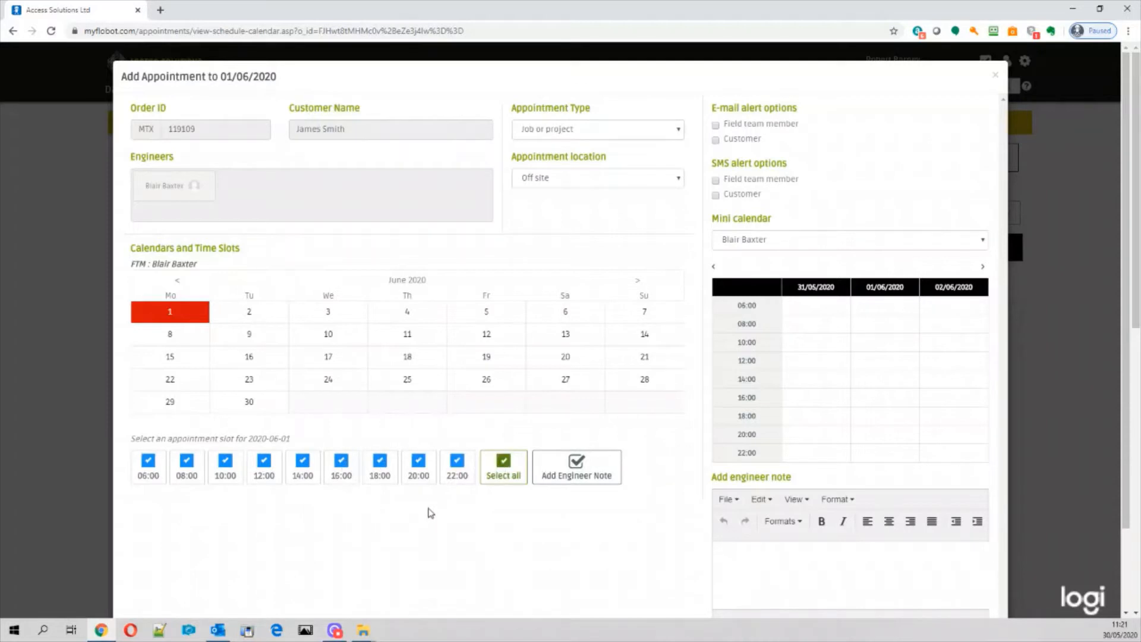
pyautogui.click(501, 463)
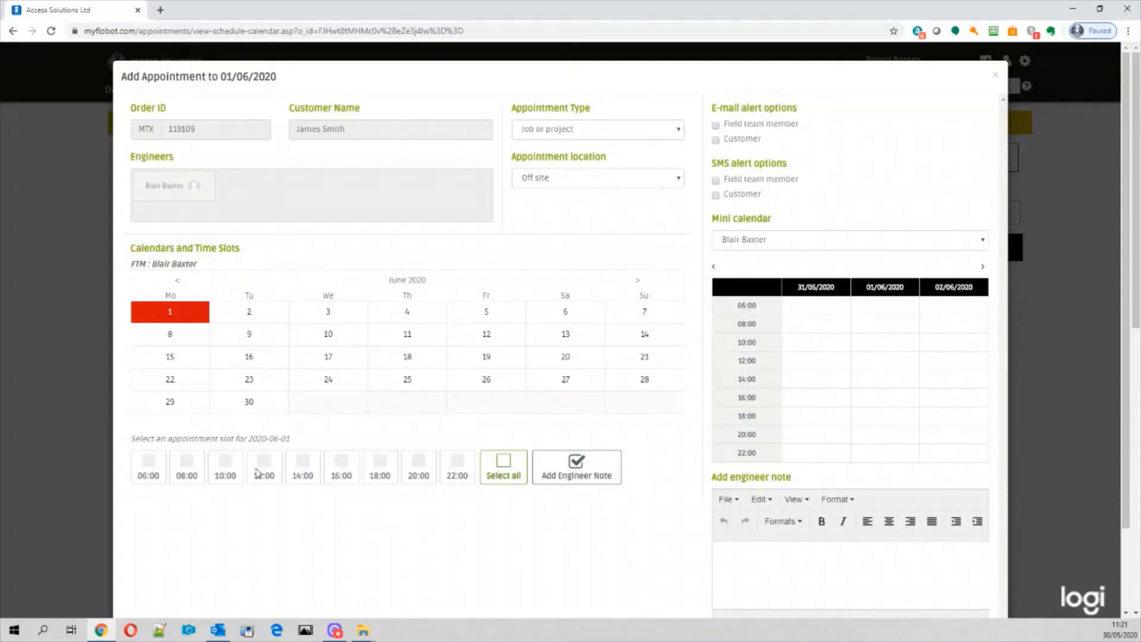
# - Select the 08:00, 10:00, 12:00, 14:00 and 16:00 appointment slots for 2020-06-01
pyautogui.click(186, 462)
pyautogui.click(222, 463)
pyautogui.click(306, 467)
pyautogui.click(341, 462)
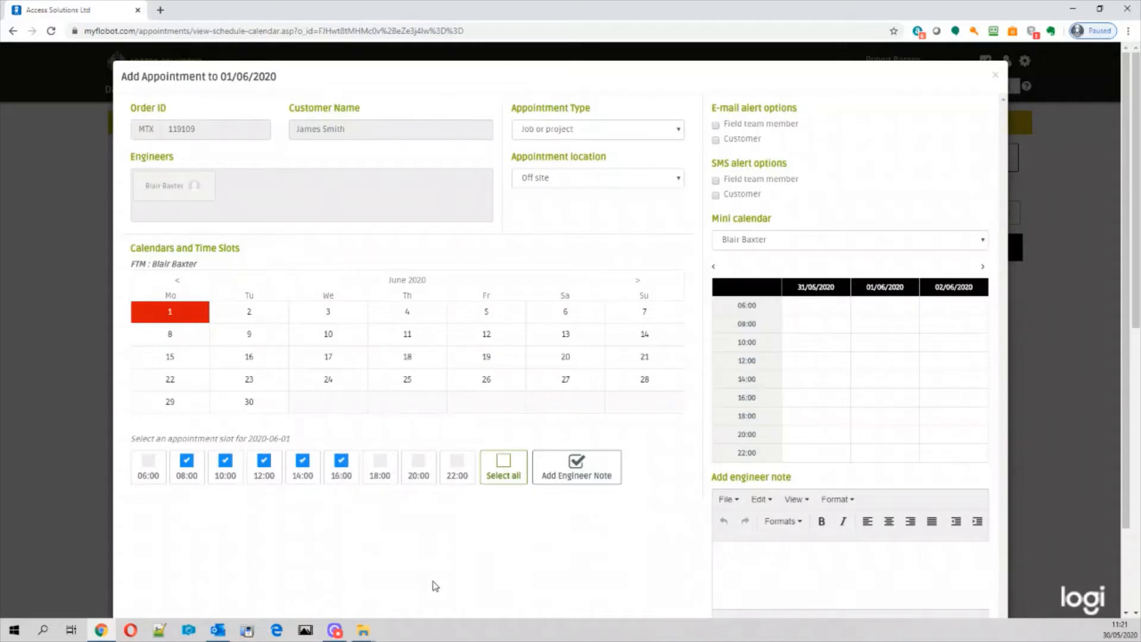
pyautogui.click(717, 141)
pyautogui.click(717, 196)
pyautogui.click(718, 197)
# - Add the engineer note "get there on time" to the 2020-06-01 appointment and save it
pyautogui.click(574, 473)
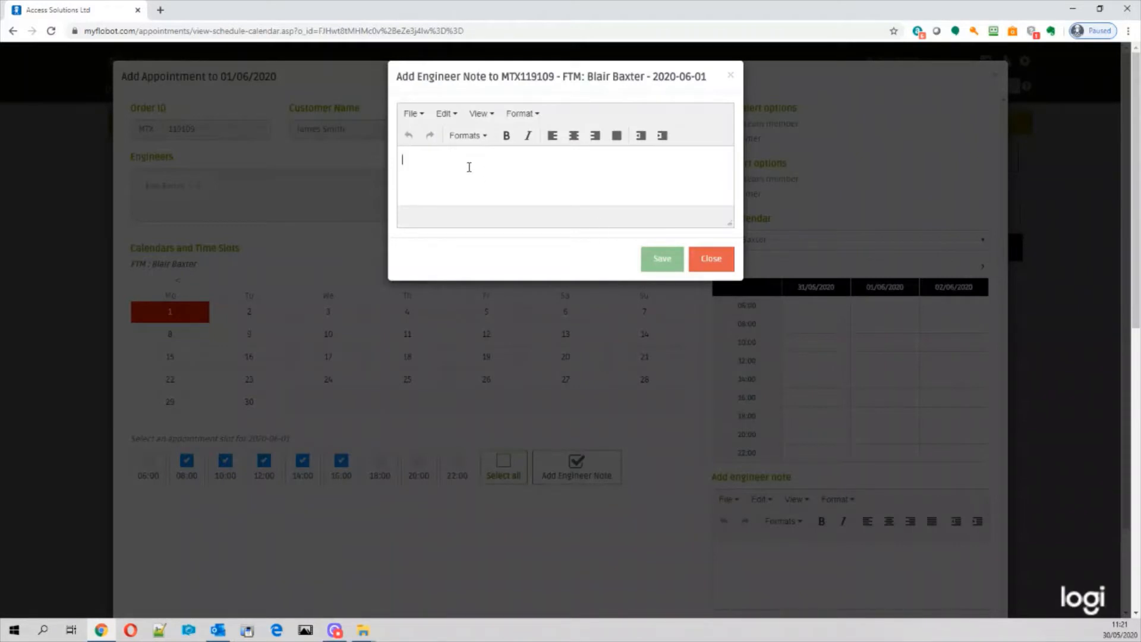
pyautogui.write('get there on time')
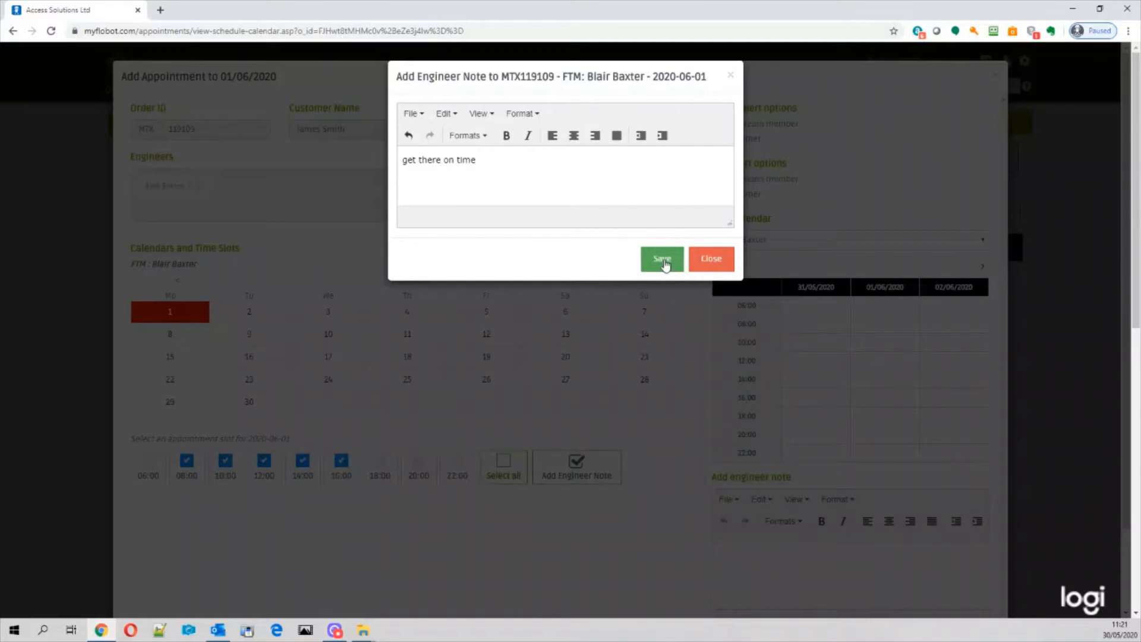
pyautogui.click(663, 262)
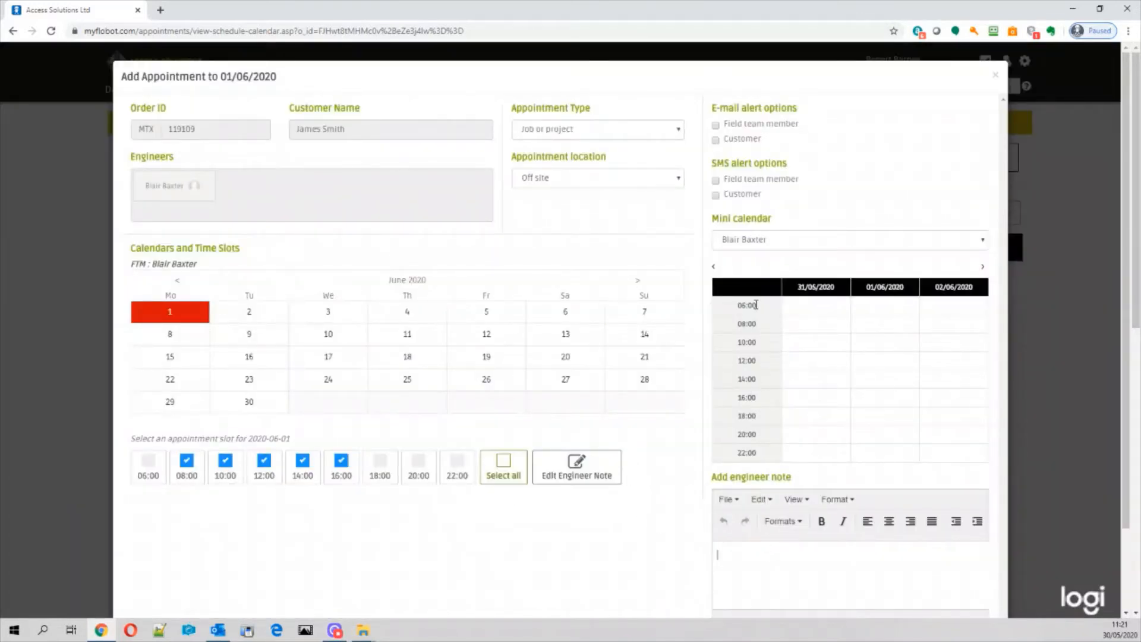
# - Check the availability of several other engineers in the appointment form's mini calendar
pyautogui.click(794, 243)
pyautogui.click(773, 302)
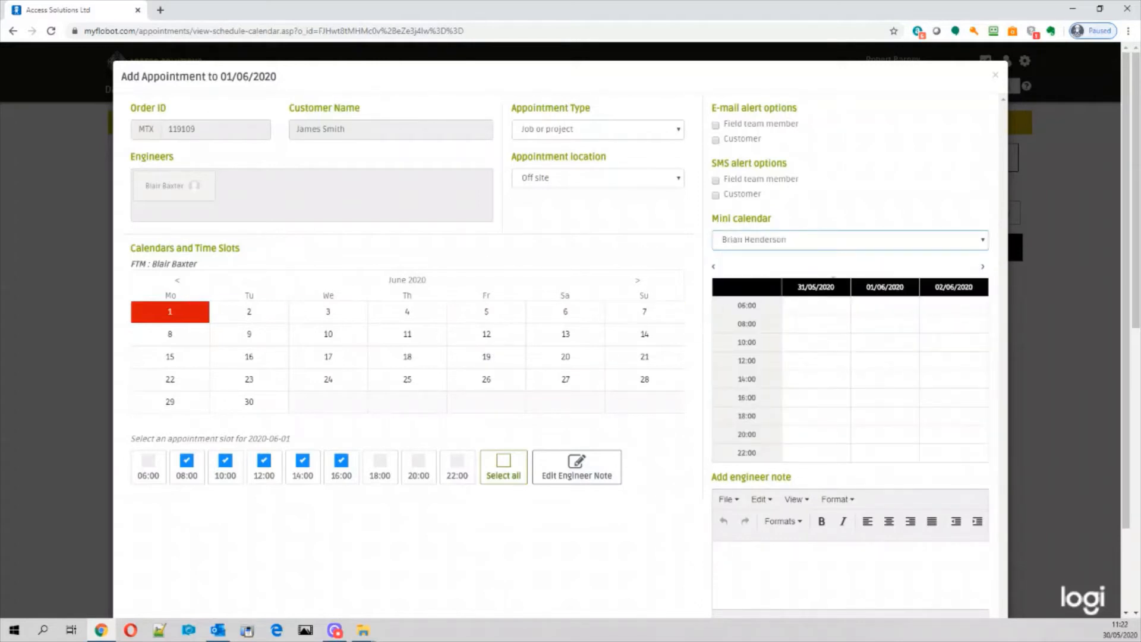
pyautogui.click(818, 245)
pyautogui.click(786, 356)
pyautogui.click(780, 242)
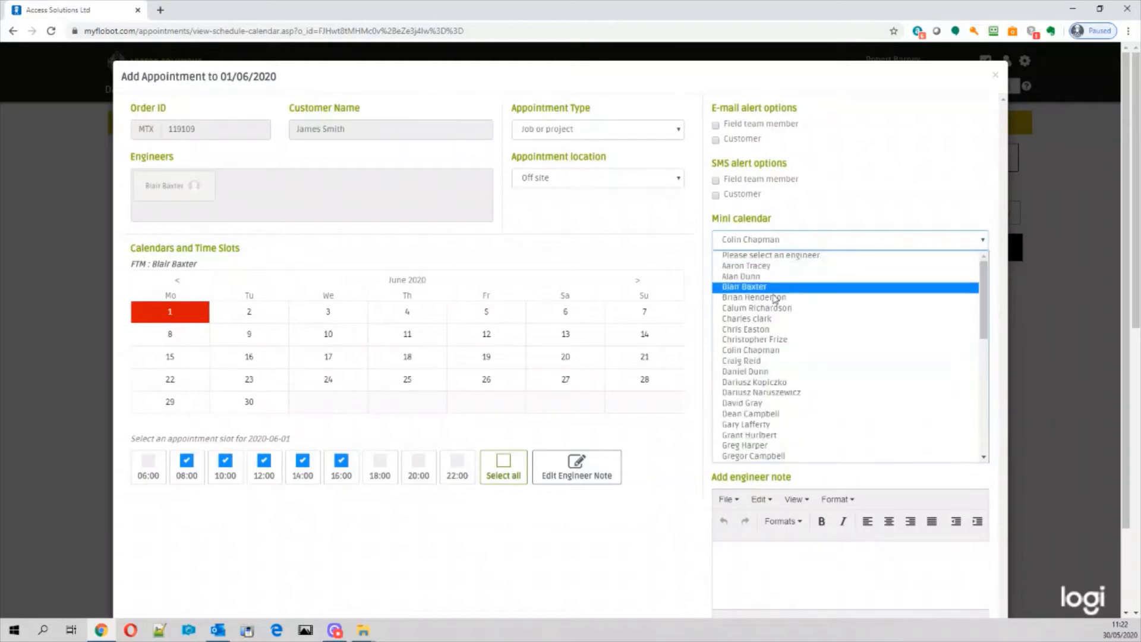
pyautogui.click(768, 331)
# - Submit the appointment for 1 June 2020
pyautogui.scroll(-2, 676, 502)
pyautogui.scroll(2, 658, 509)
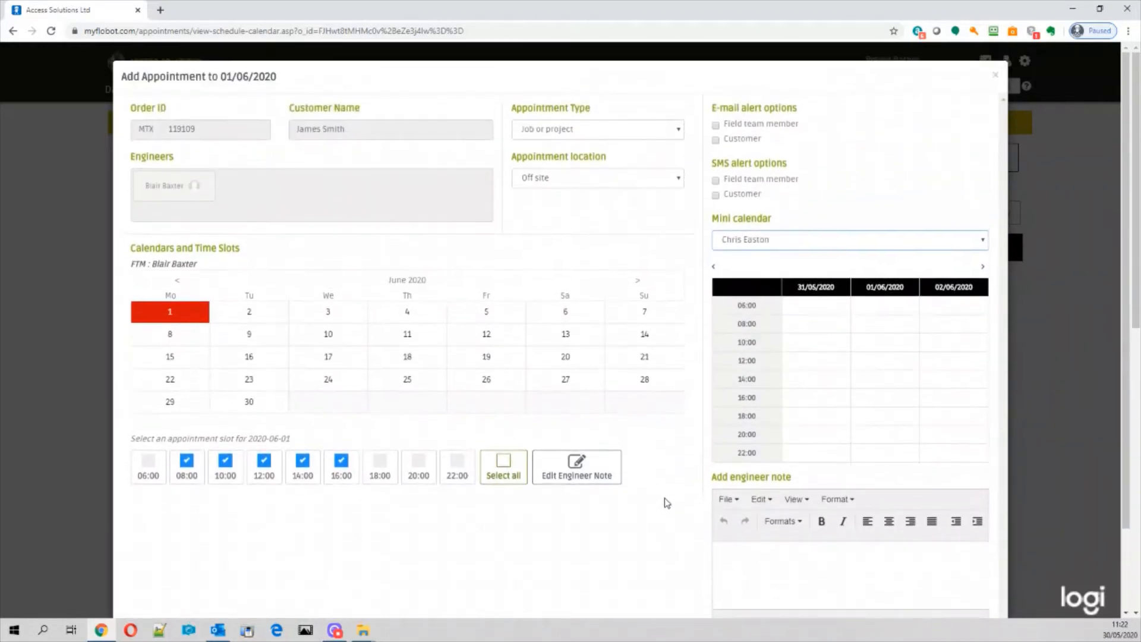
pyautogui.scroll(-2, 565, 575)
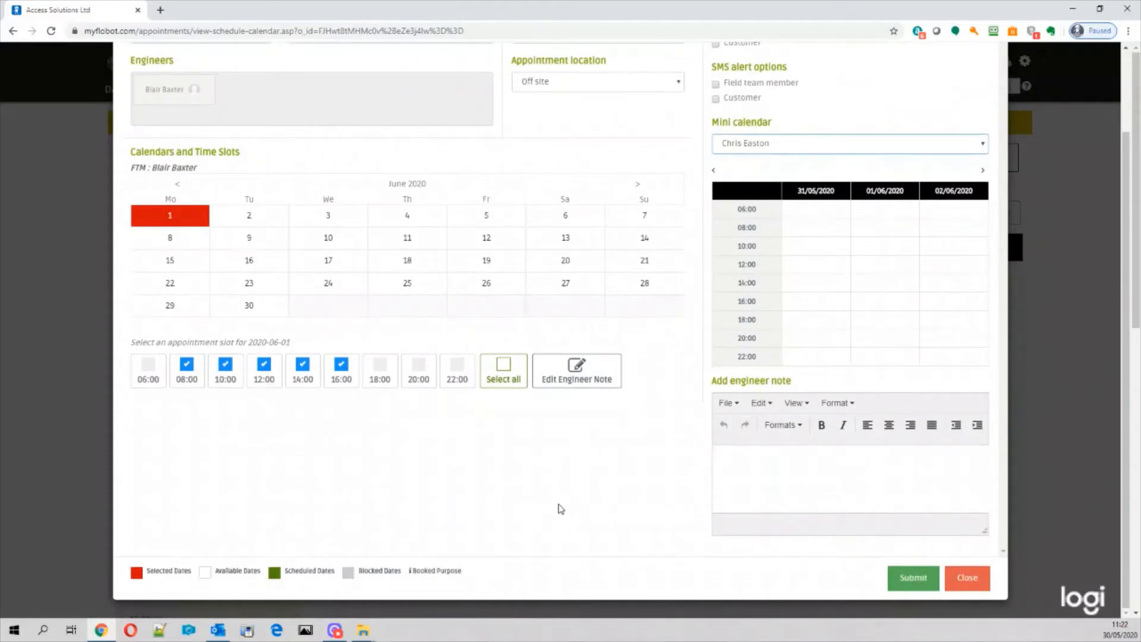
pyautogui.click(914, 579)
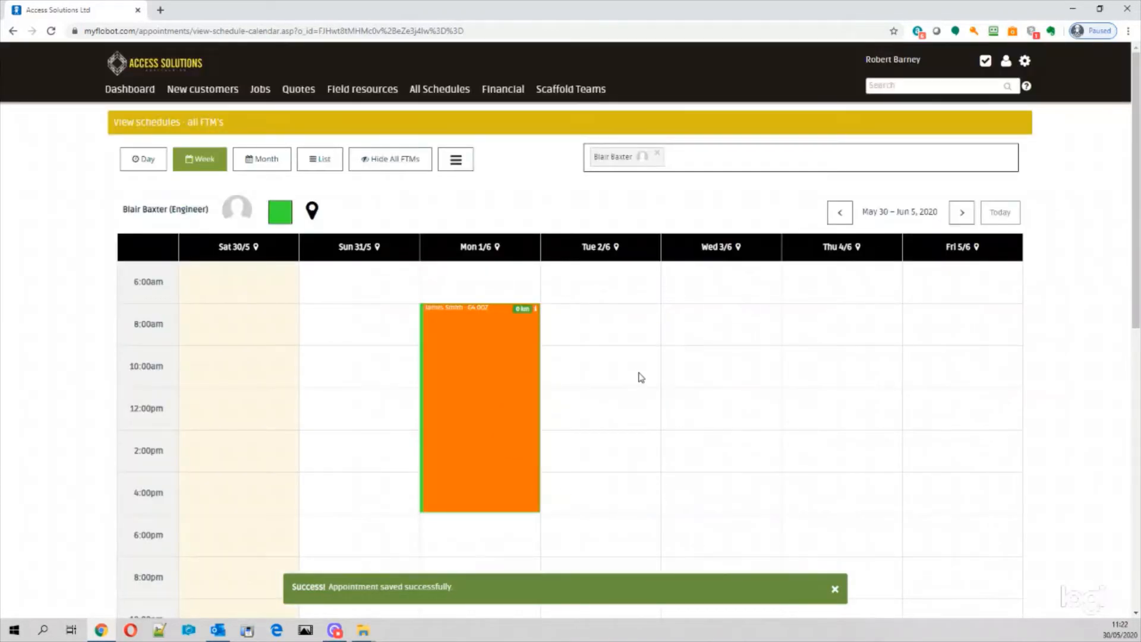
# - Examine the new Monday 1 June booking in the engineer's calendar and in the all-FTMs calendar for May 30 – Jun 5, 2020
pyautogui.scroll(-3, 1021, 372)
pyautogui.scroll(2, 1038, 380)
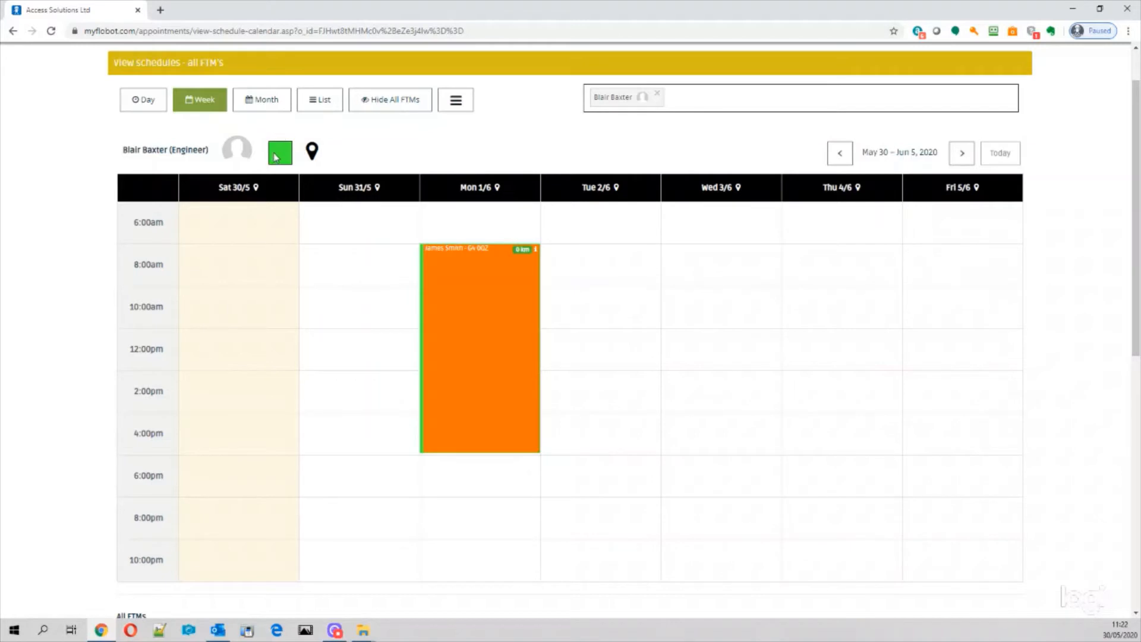
pyautogui.scroll(-8, 625, 373)
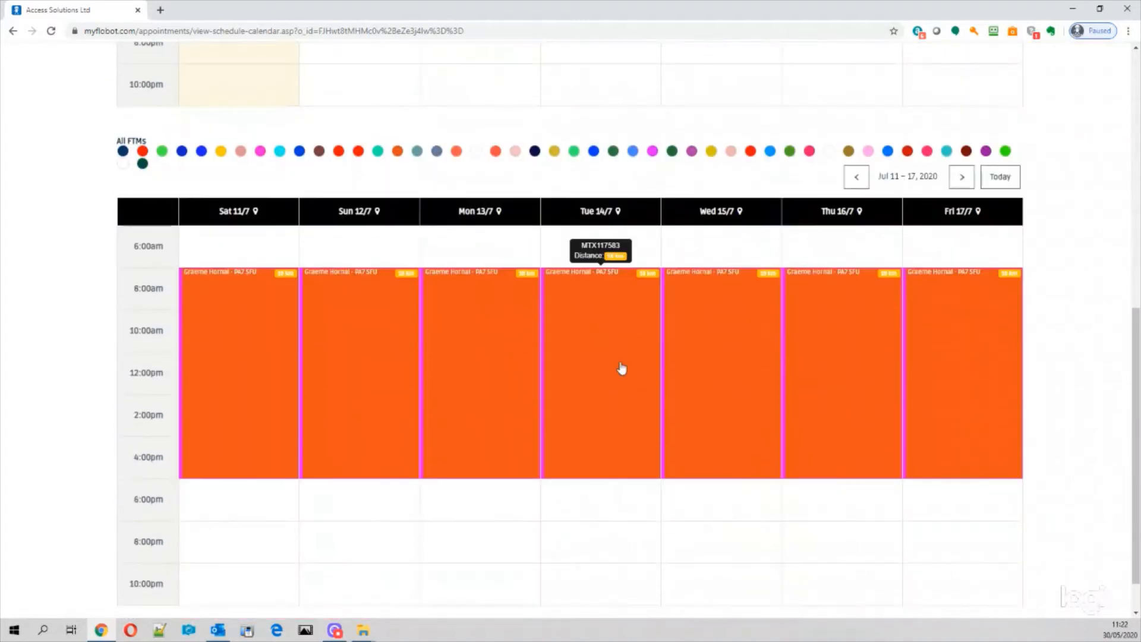
pyautogui.scroll(1, 619, 355)
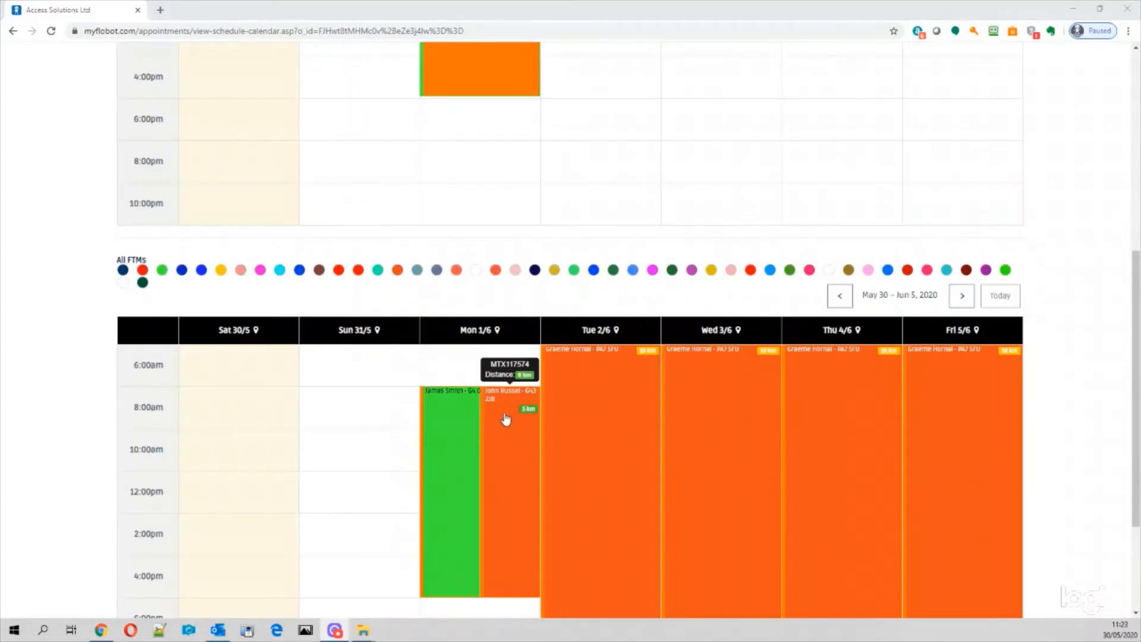
pyautogui.scroll(2, 478, 344)
pyautogui.scroll(-2, 404, 444)
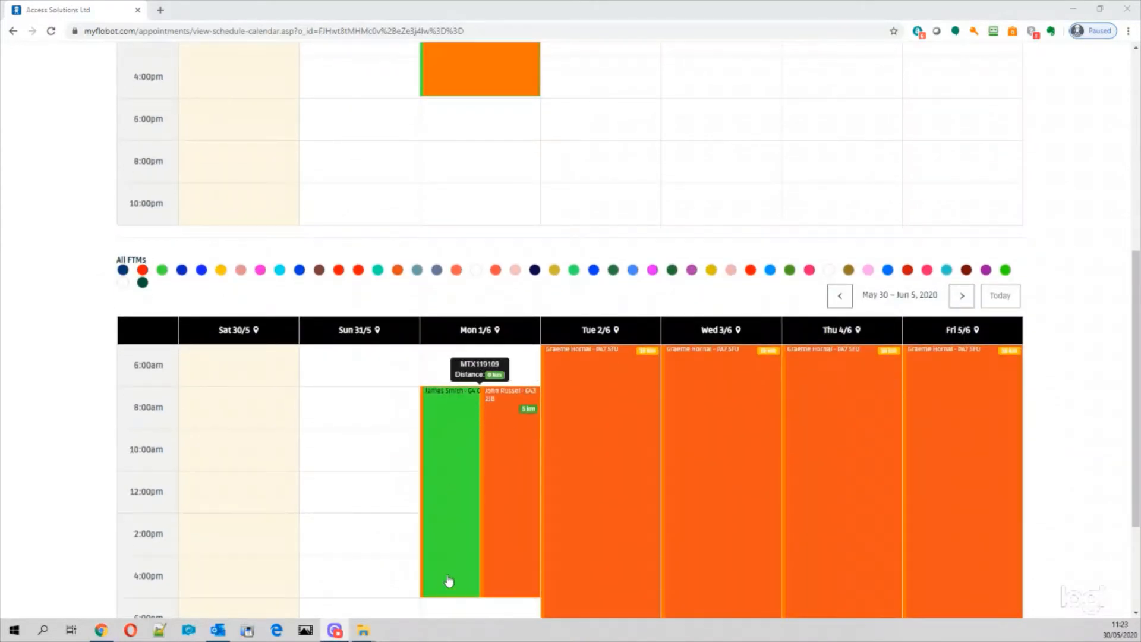
pyautogui.scroll(2, 584, 265)
pyautogui.scroll(-2, 499, 548)
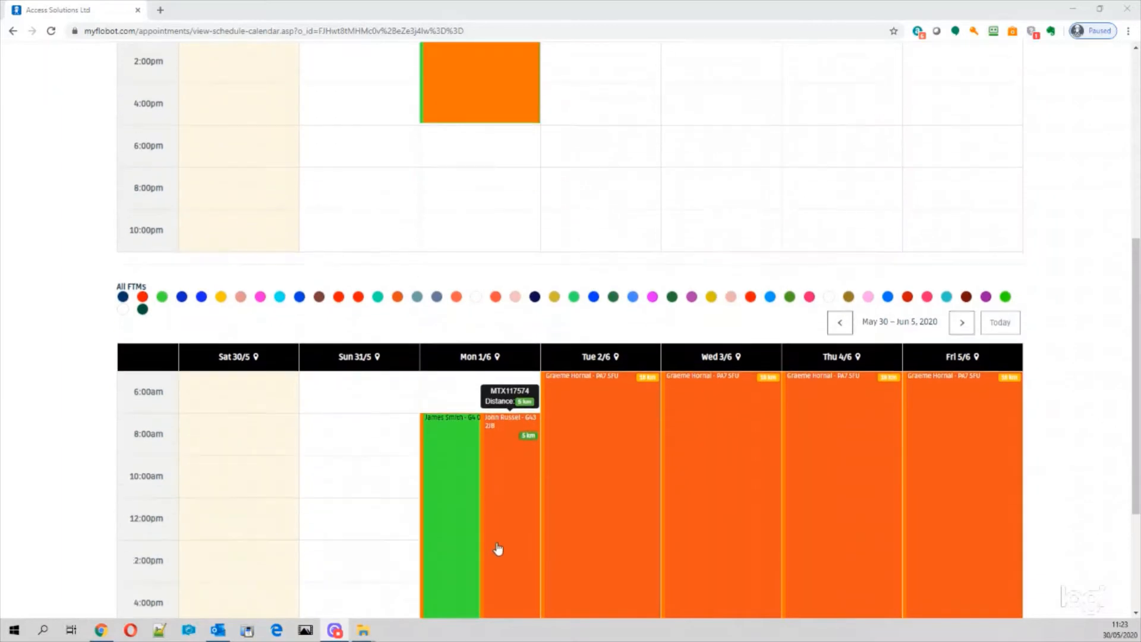
pyautogui.scroll(1, 497, 493)
pyautogui.scroll(-2, 505, 490)
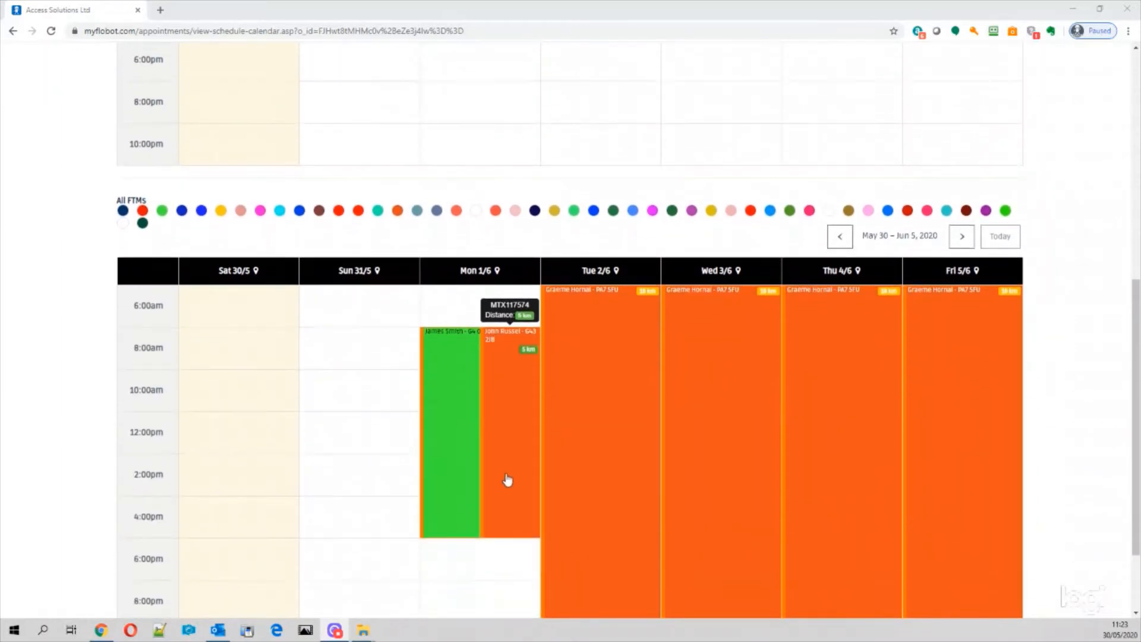
# - Examine the action options of the second Monday 1 June booking and the week's bookings in the all-FTMs calendar
pyautogui.click(507, 440)
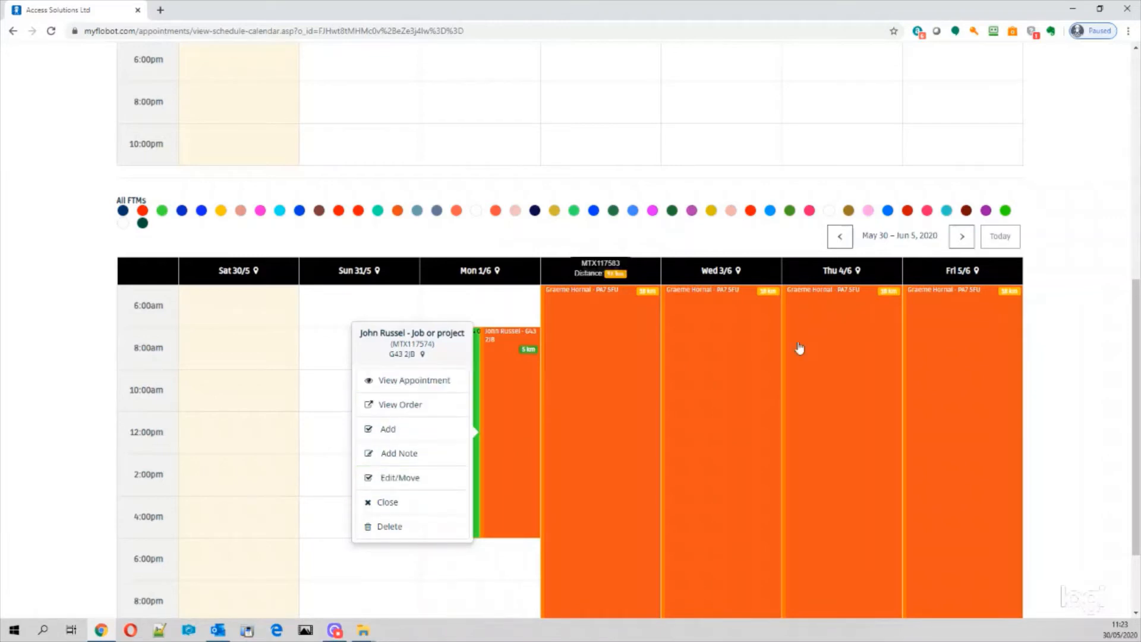
pyautogui.click(1079, 280)
pyautogui.scroll(5, 1070, 278)
pyautogui.scroll(3, 1070, 279)
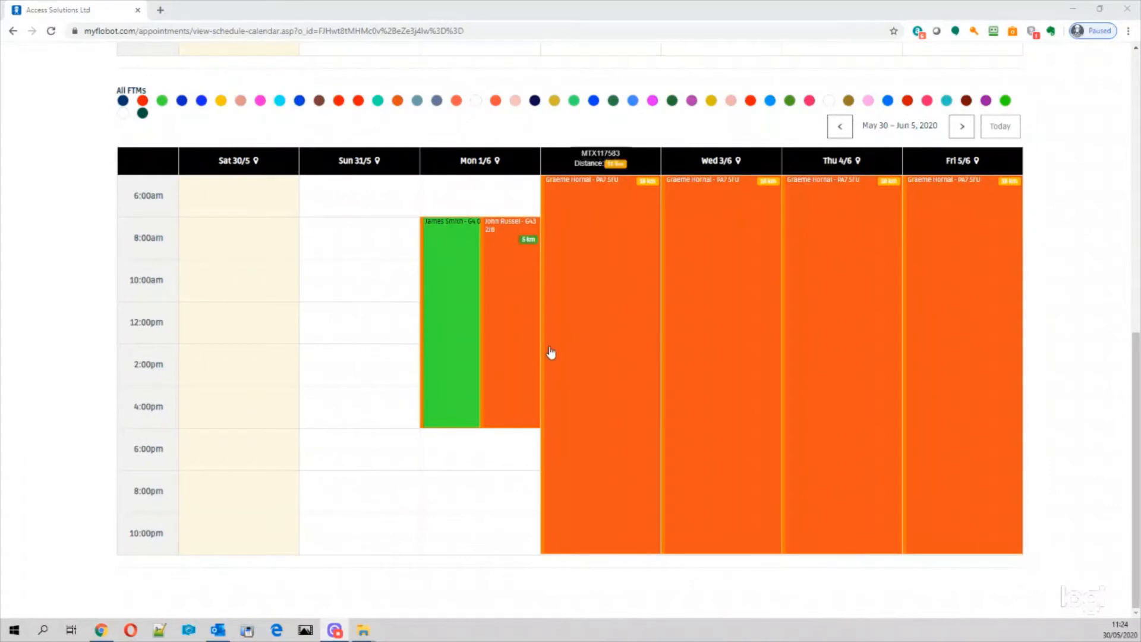
pyautogui.scroll(2, 487, 345)
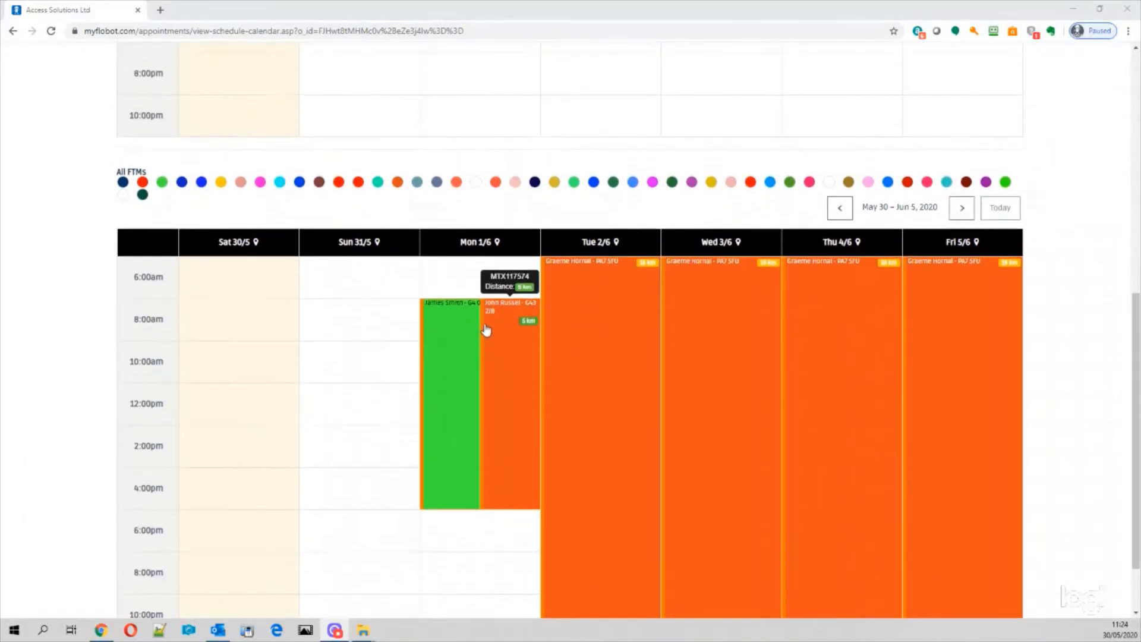
pyautogui.scroll(-2, 488, 331)
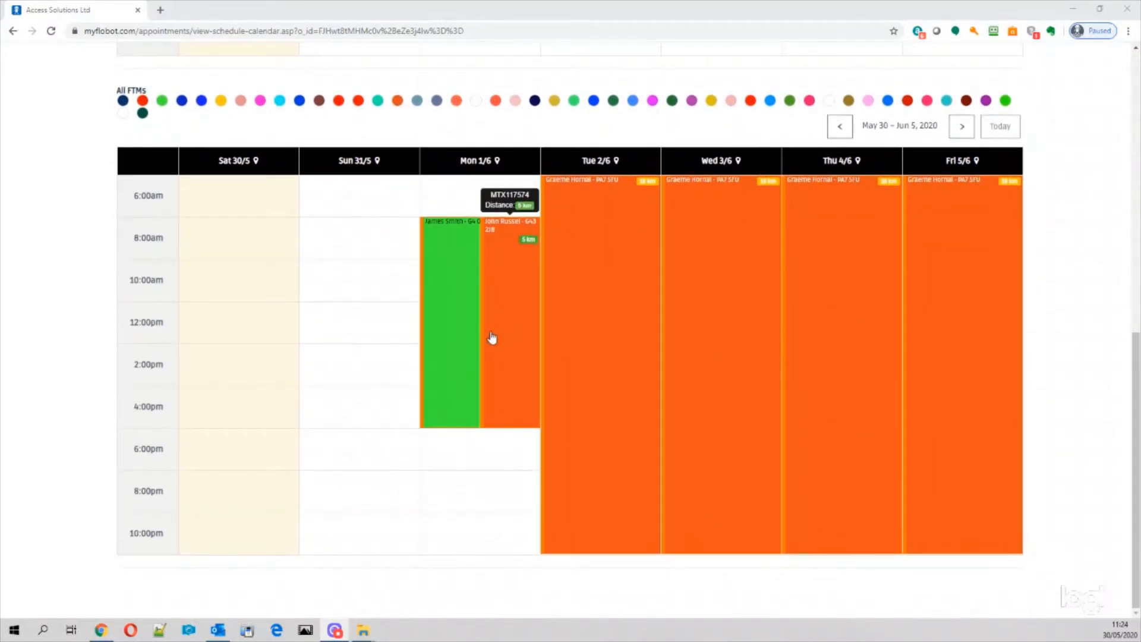
pyautogui.scroll(3, 492, 338)
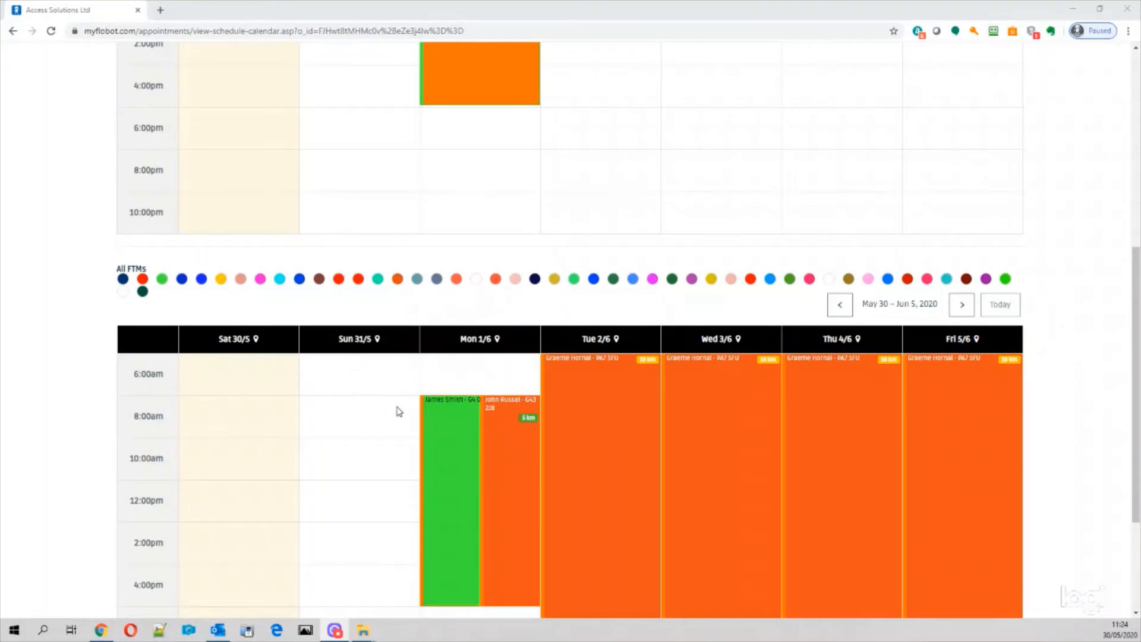
pyautogui.scroll(-3, 492, 569)
# - Start a new appointment on 1 June from the all-FTMs calendar's 6:00pm slot, with the type Quote or estimate
pyautogui.click(517, 469)
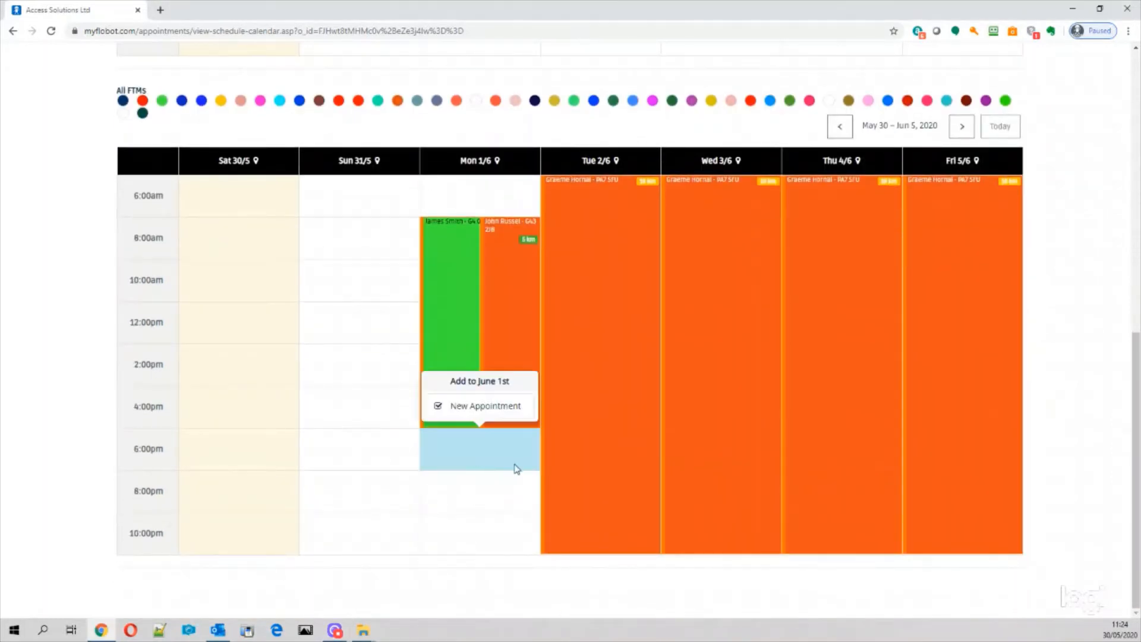
pyautogui.click(463, 409)
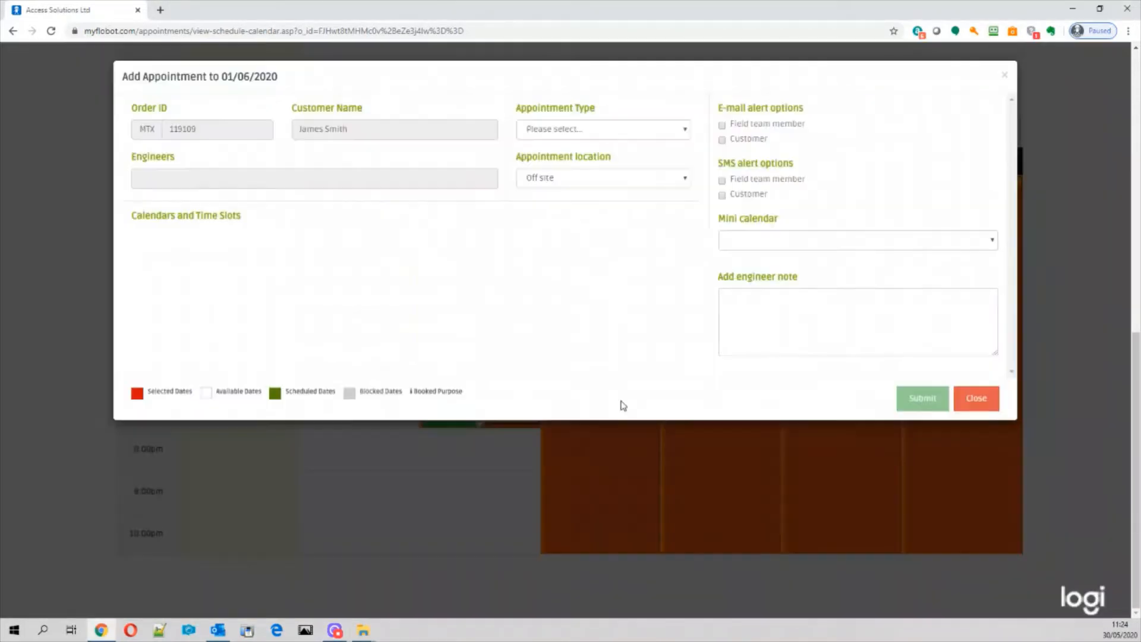
pyautogui.click(570, 132)
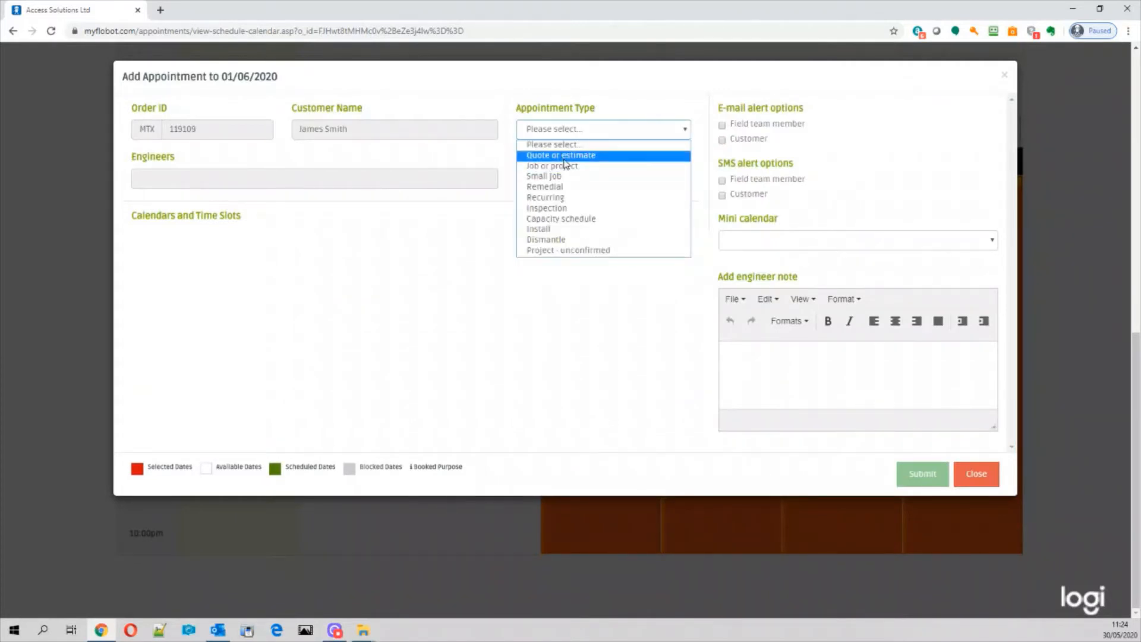
pyautogui.click(563, 159)
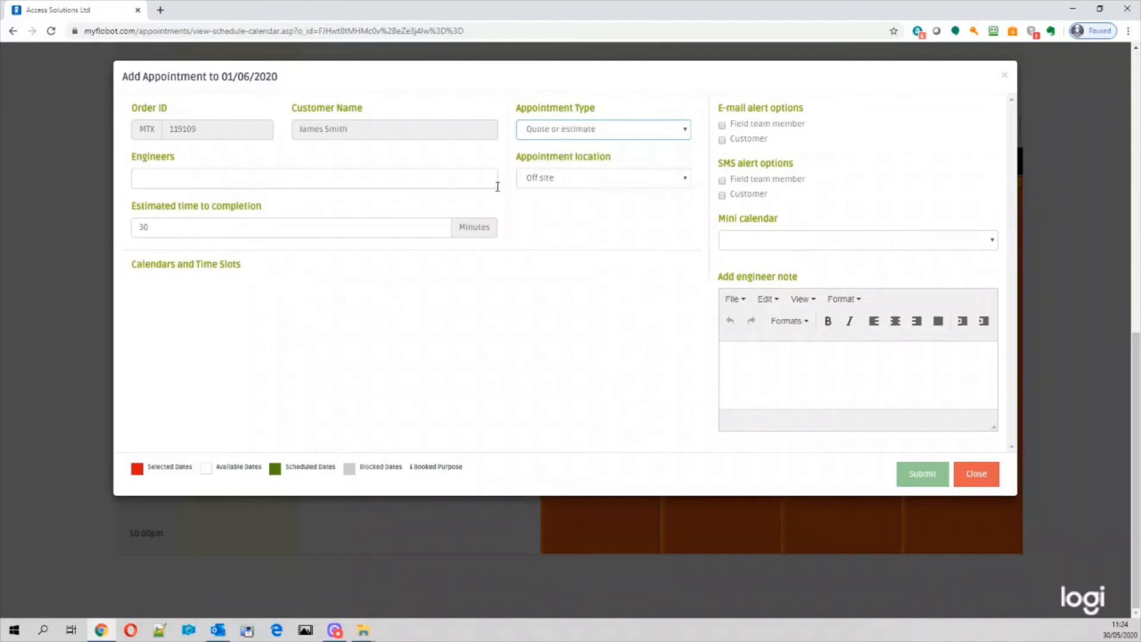
# - Assign the fourth engineer in the list to the Quote or estimate appointment
pyautogui.click(142, 178)
pyautogui.scroll(-1, 309, 232)
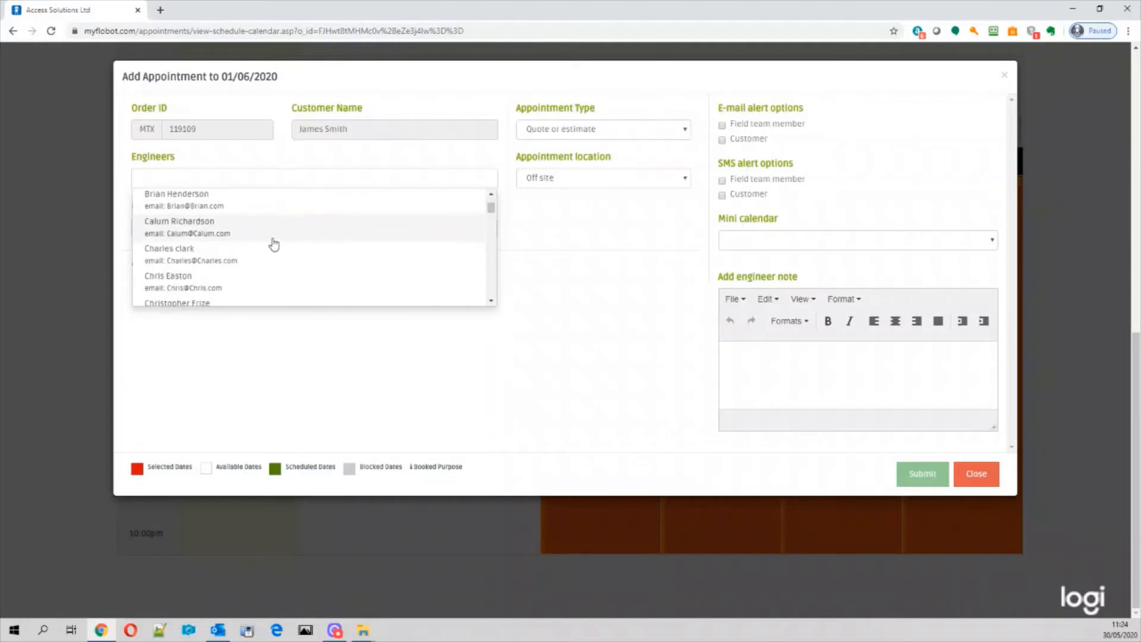
pyautogui.click(484, 207)
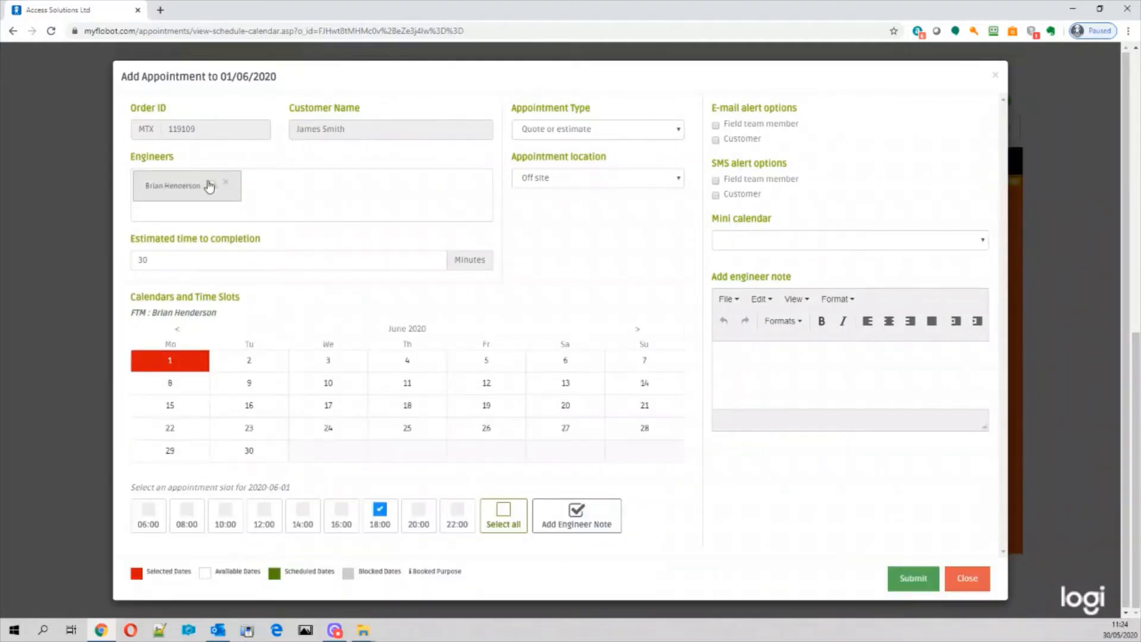
# - Change the appointment type to Job or project and remove the assigned engineer
pyautogui.click(613, 133)
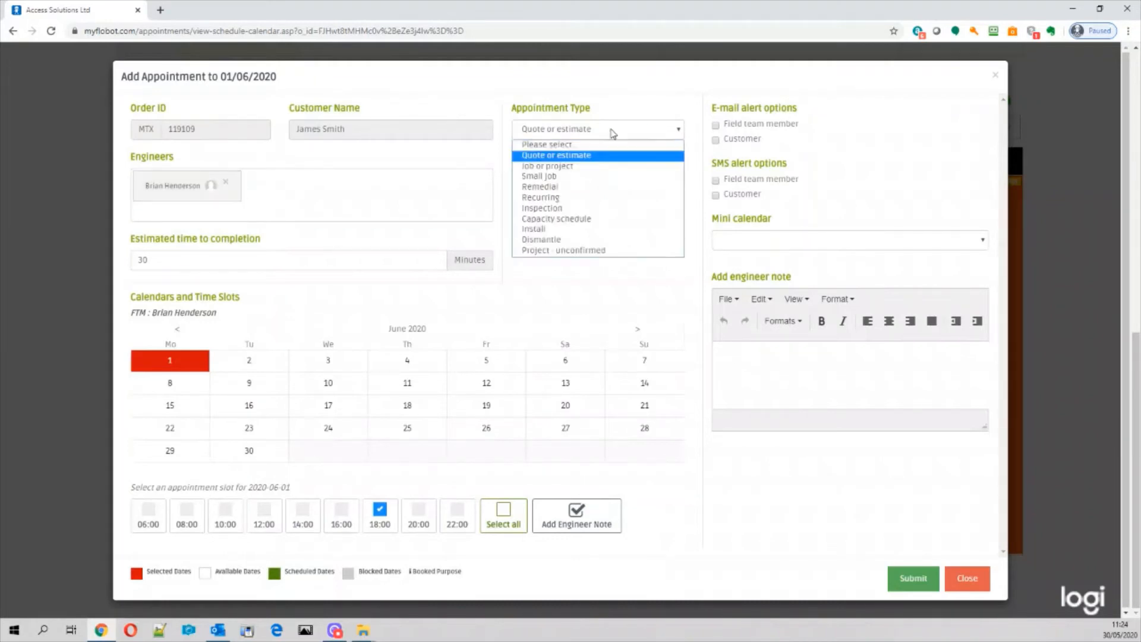
pyautogui.click(550, 170)
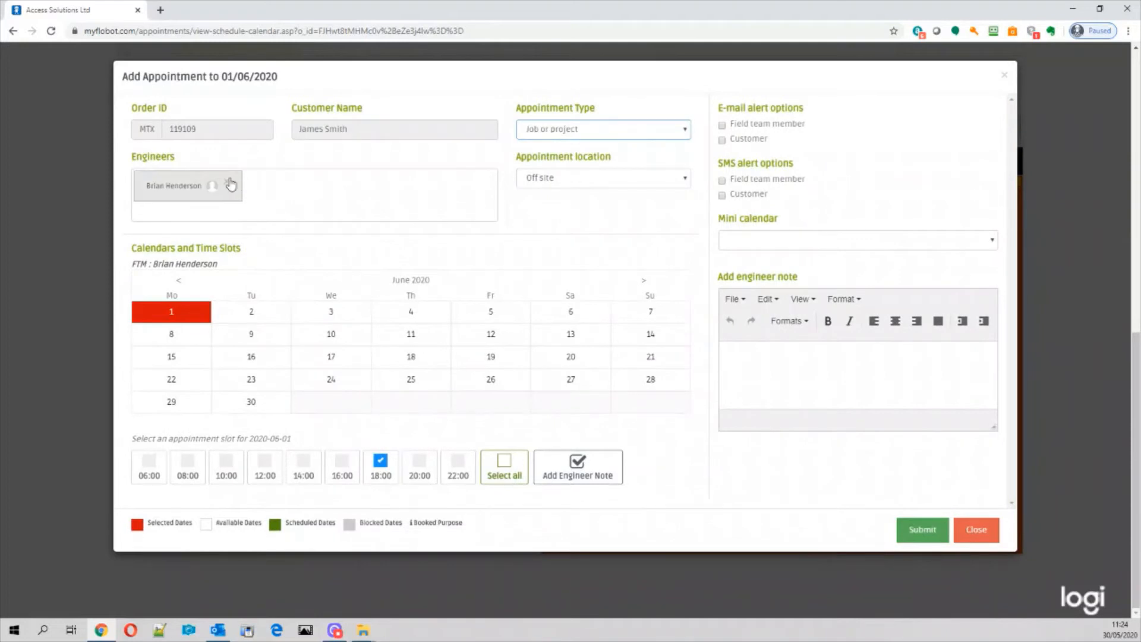
pyautogui.click(227, 183)
pyautogui.click(150, 175)
pyautogui.scroll(-3, 196, 229)
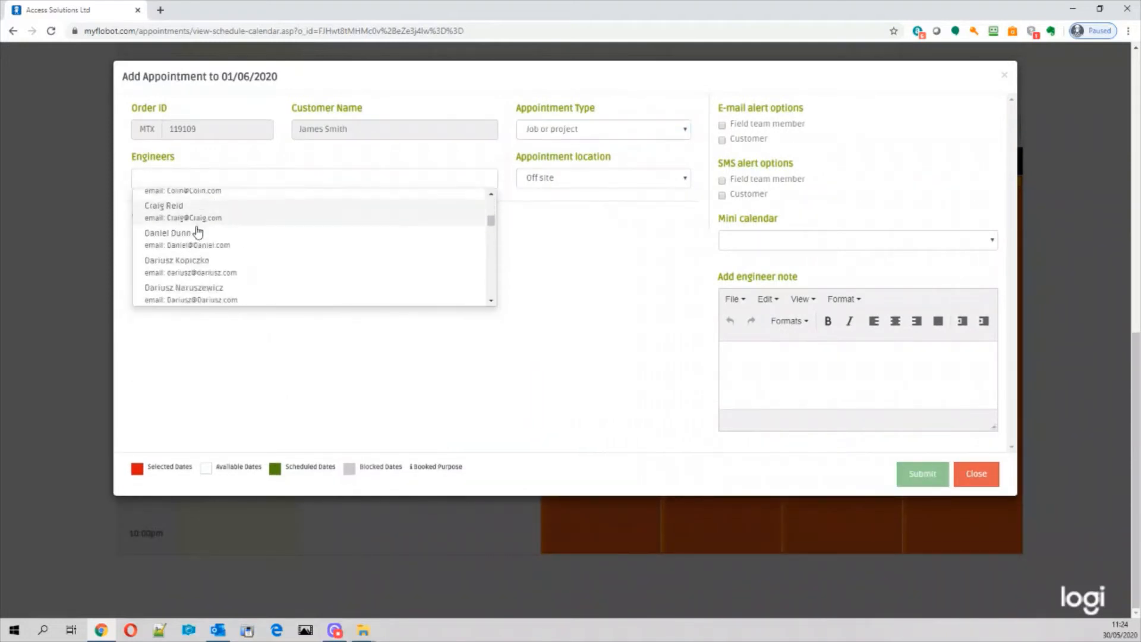
pyautogui.moveTo(493, 222); pyautogui.dragTo(488, 181)
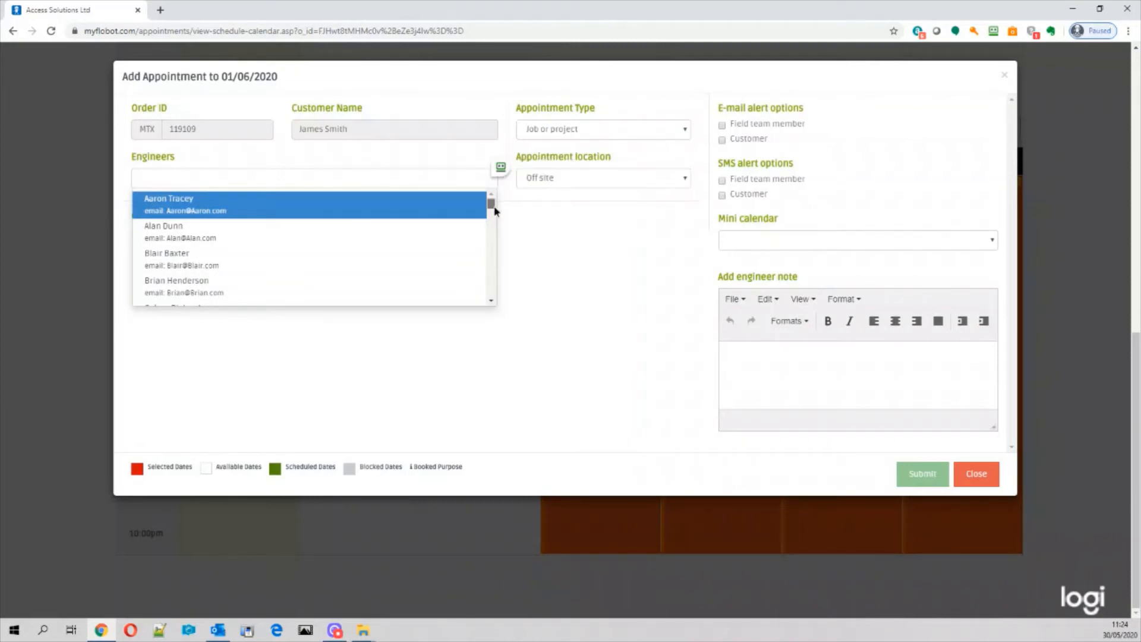
pyautogui.scroll(-1, 494, 209)
pyautogui.click(549, 132)
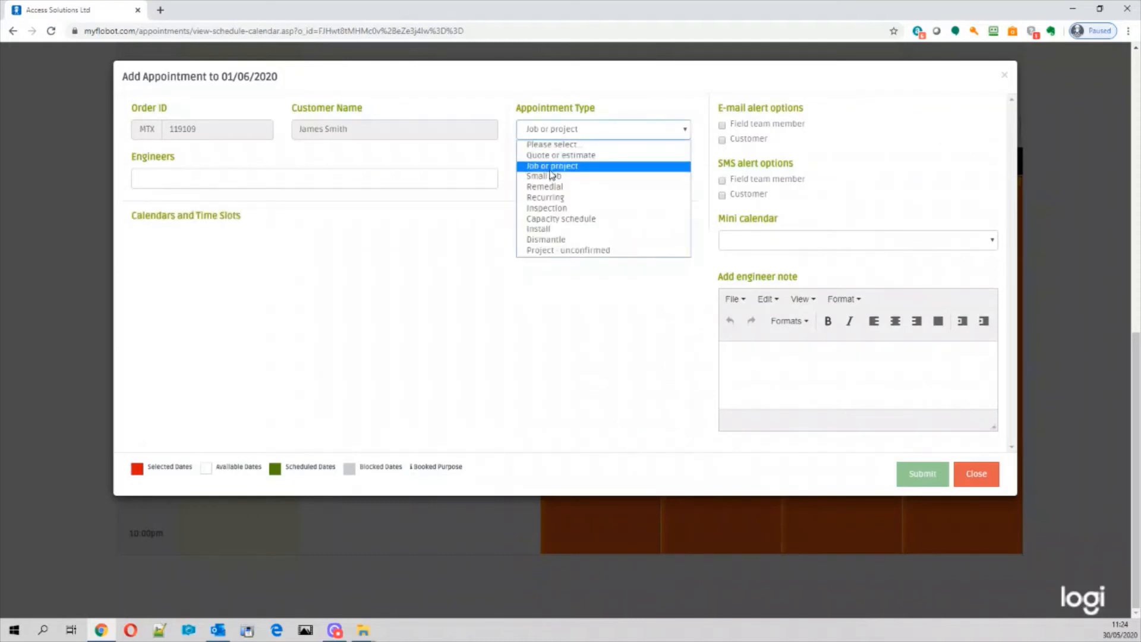
pyautogui.click(462, 158)
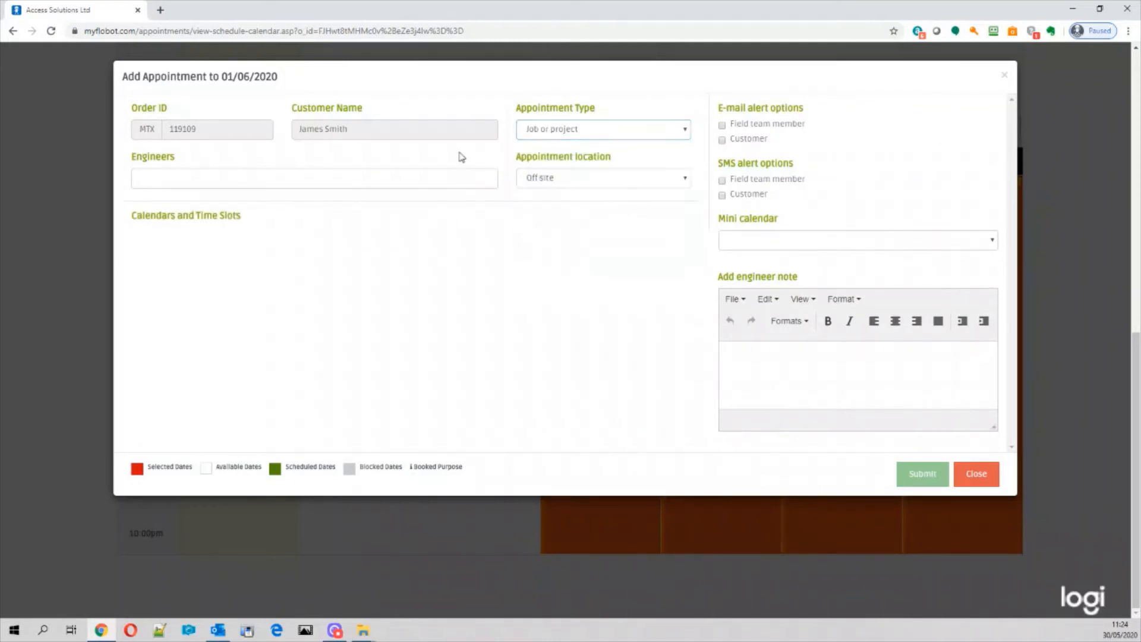
# - Assign the first, third and fifth engineers of the full engineer list to the Job or project appointment
pyautogui.click(155, 173)
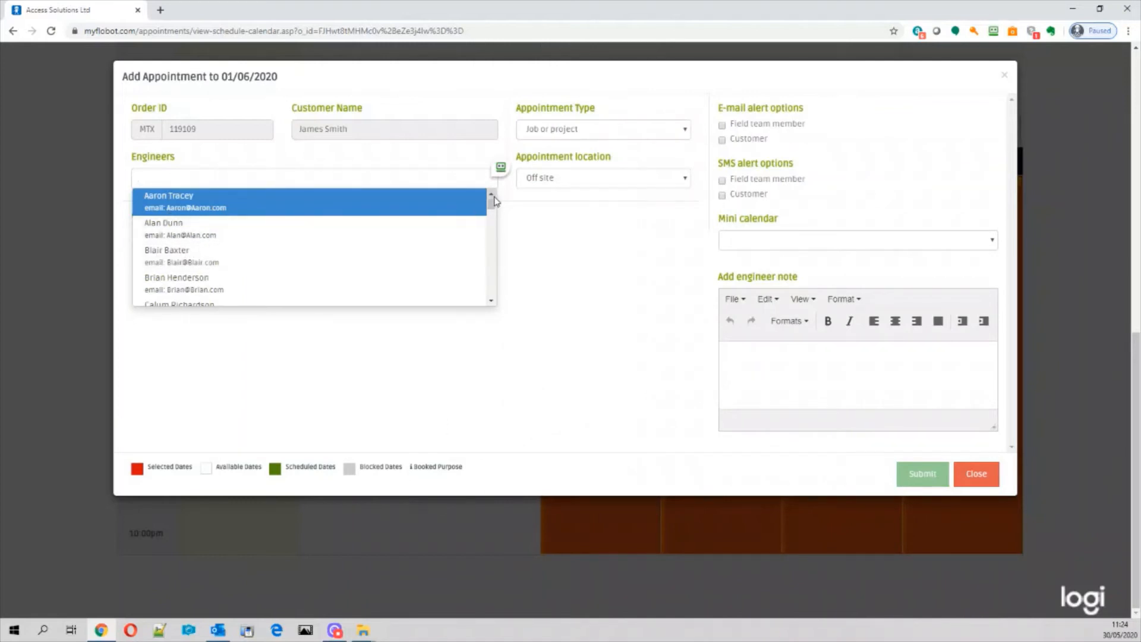
pyautogui.moveTo(491, 202); pyautogui.dragTo(492, 203)
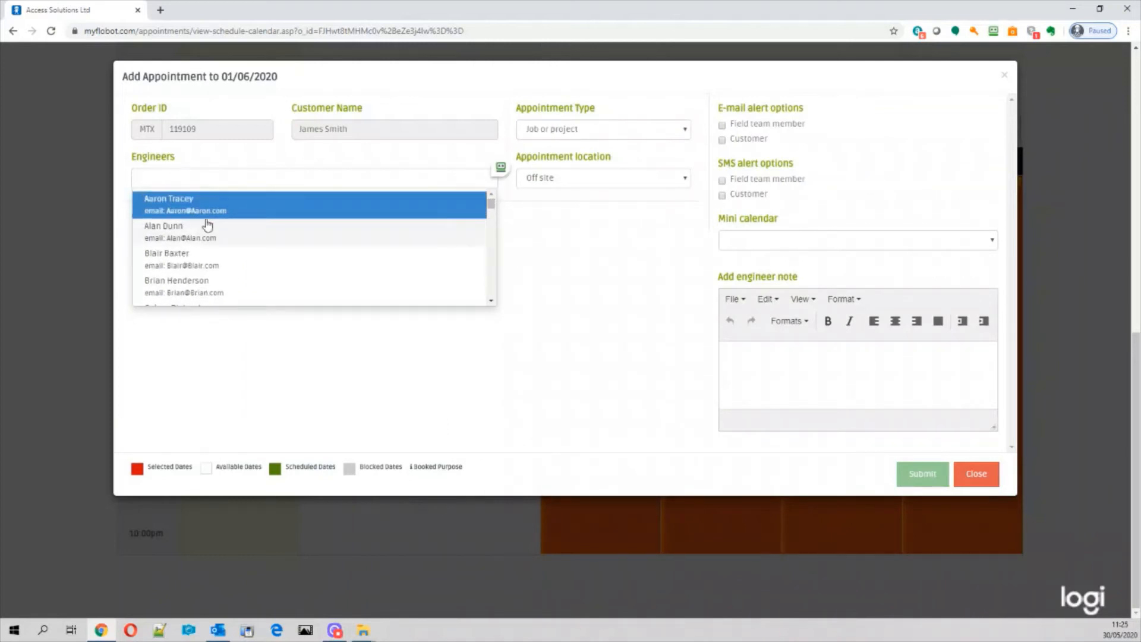
pyautogui.click(182, 211)
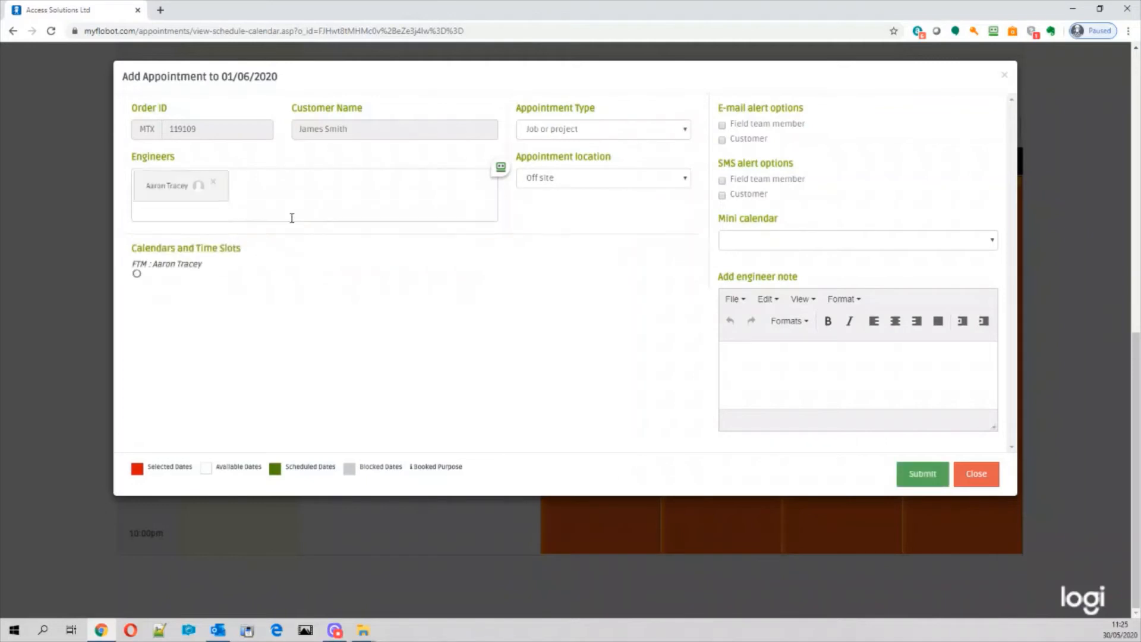
pyautogui.click(153, 212)
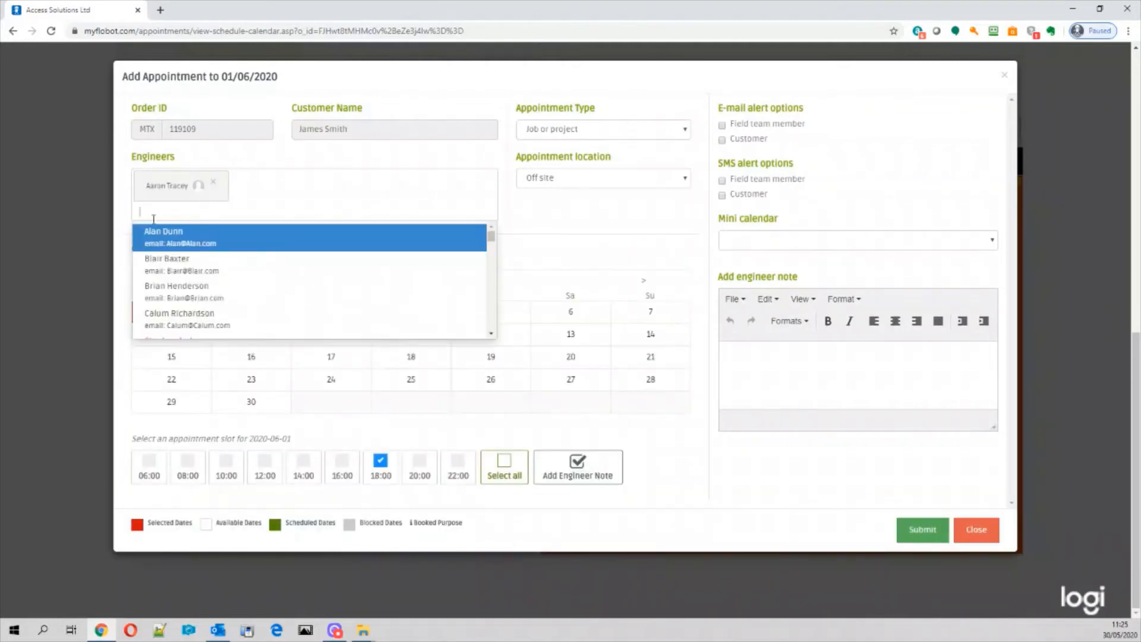
pyautogui.click(170, 266)
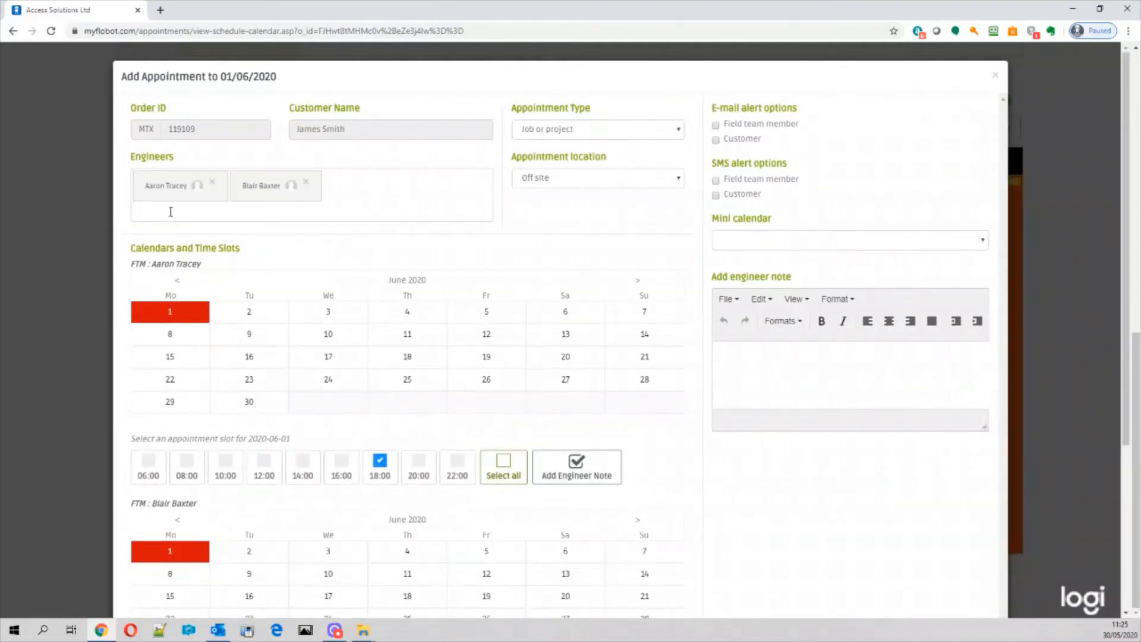
pyautogui.click(171, 212)
pyautogui.click(359, 296)
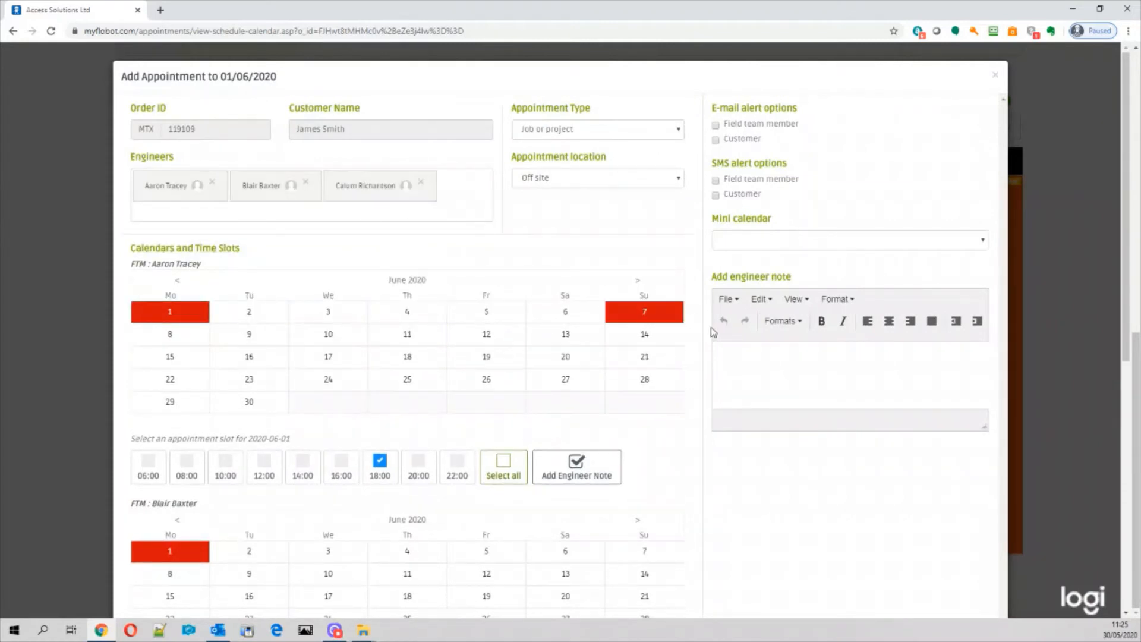
# - Check the availability of a further, unassigned engineer in the appointment form's mini calendar
pyautogui.click(872, 242)
pyautogui.click(836, 309)
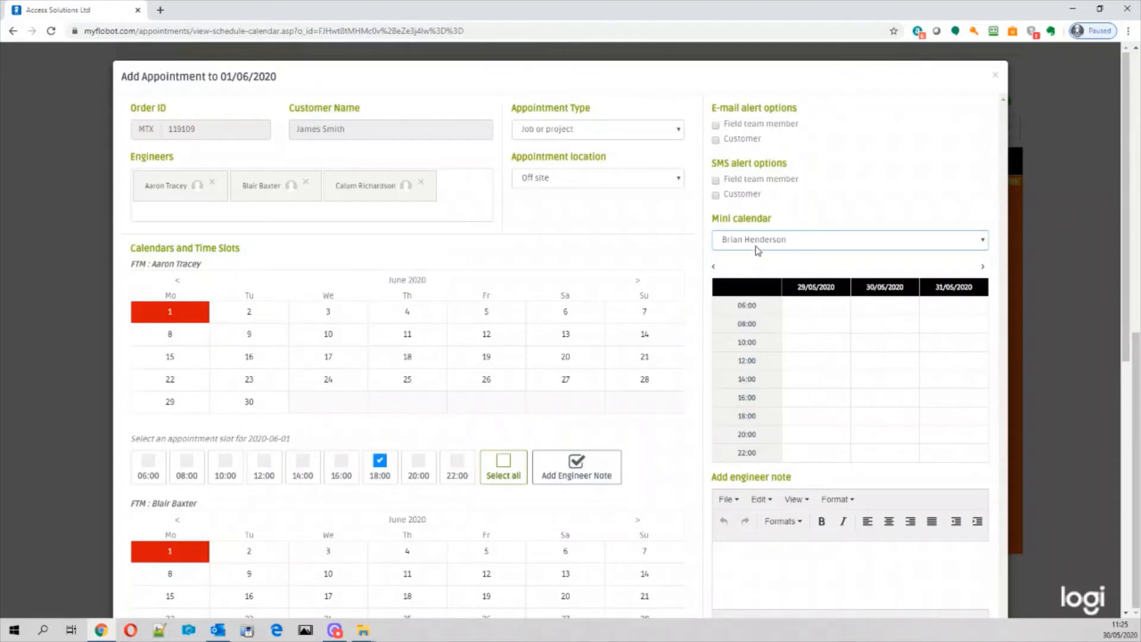
pyautogui.scroll(-1, 802, 298)
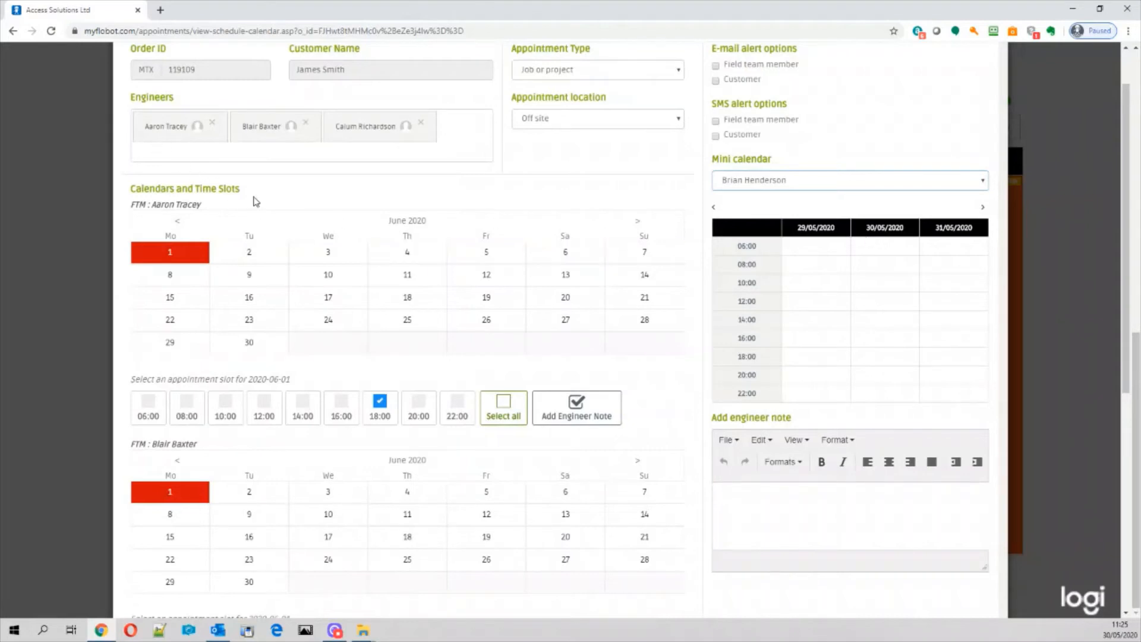
# - Add the engineer shown in the mini calendar as the fourth engineer on the appointment
pyautogui.click(145, 148)
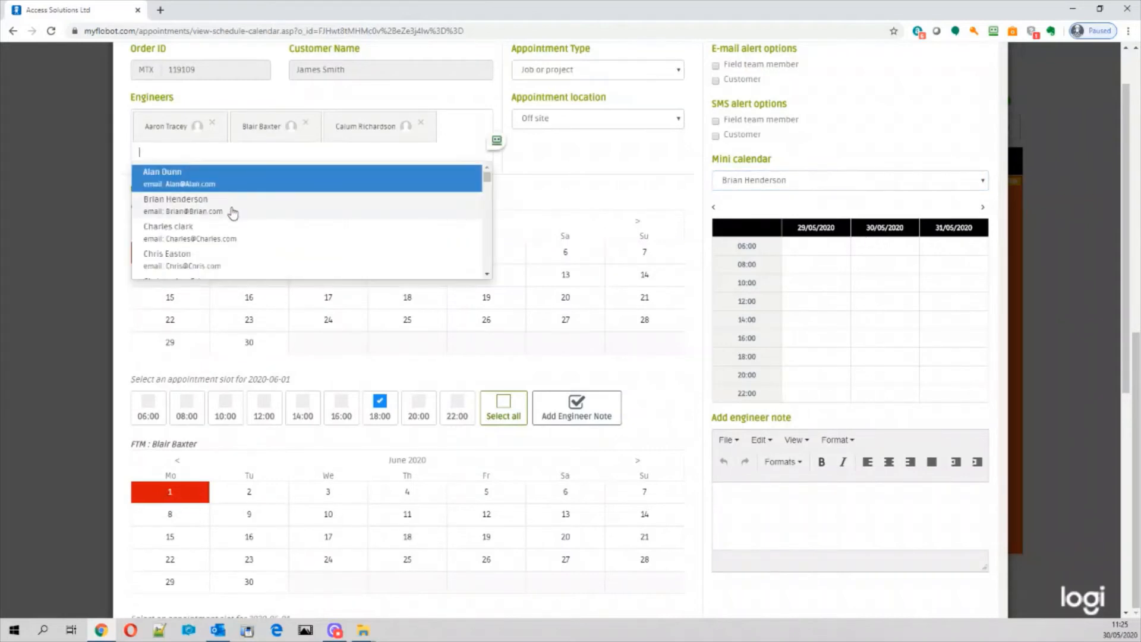
pyautogui.scroll(-1, 237, 217)
pyautogui.scroll(1, 235, 213)
pyautogui.moveTo(230, 211); pyautogui.dragTo(240, 204)
pyautogui.click(239, 203)
# - Add 2 June 2020 as a second appointment date in the calendars of all four assigned engineers
pyautogui.scroll(-10, 624, 428)
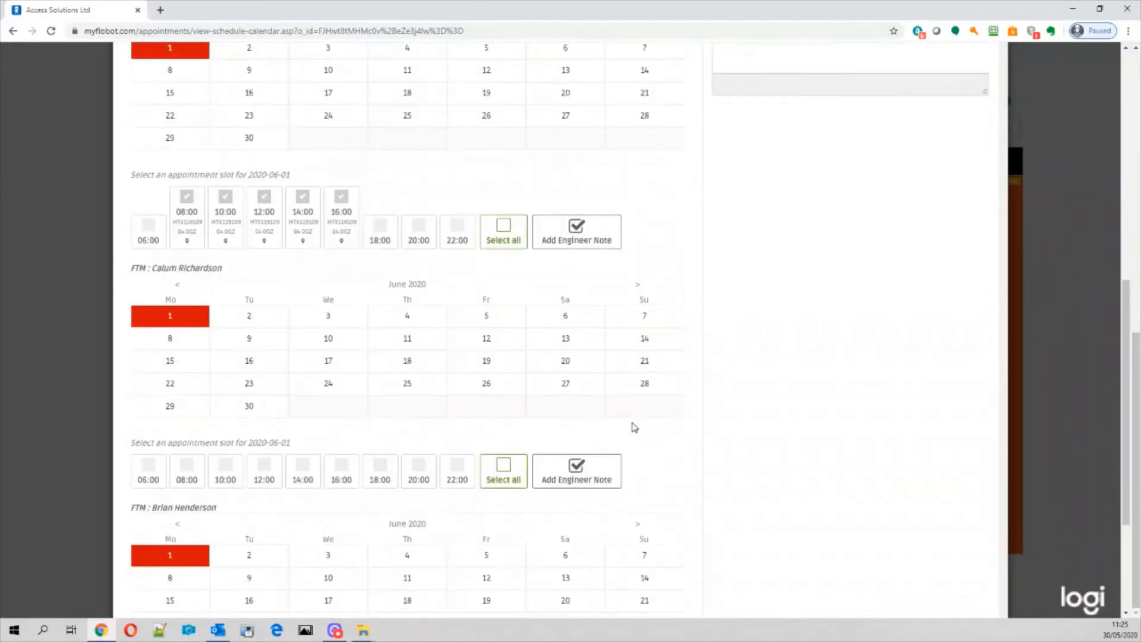
pyautogui.scroll(9, 687, 455)
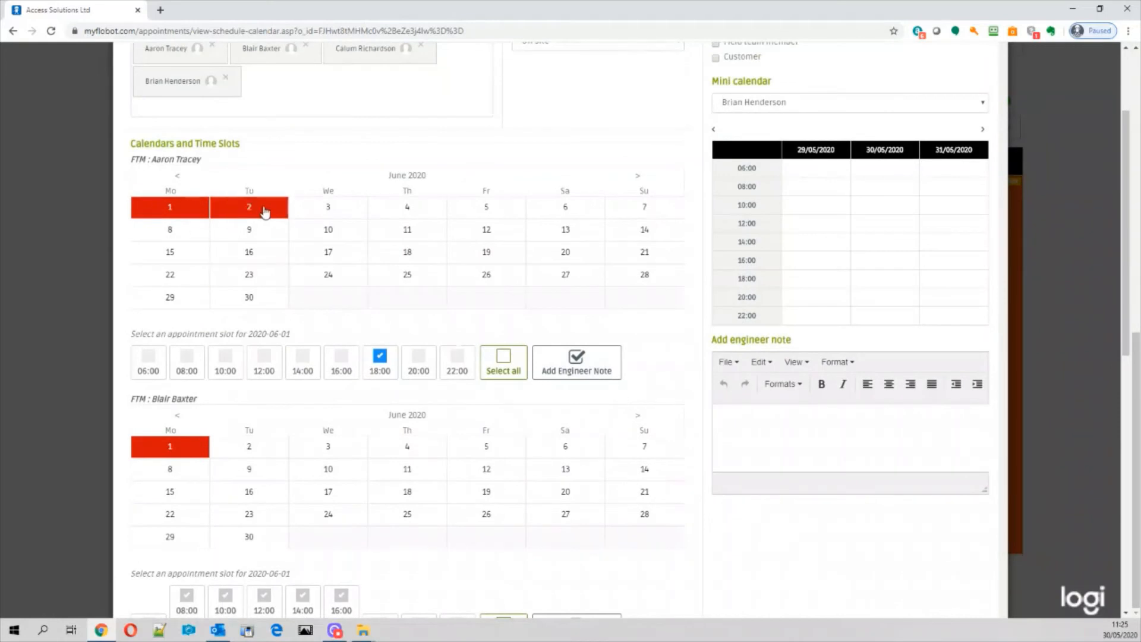
pyautogui.click(255, 208)
pyautogui.click(262, 505)
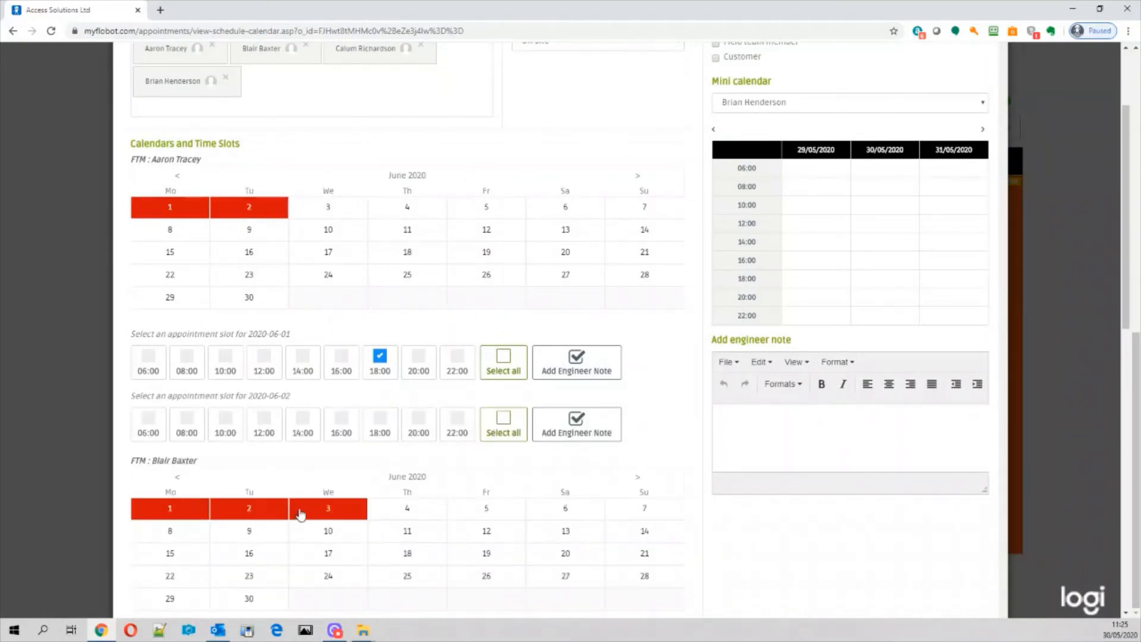
pyautogui.scroll(-3, 294, 523)
pyautogui.scroll(-5, 292, 533)
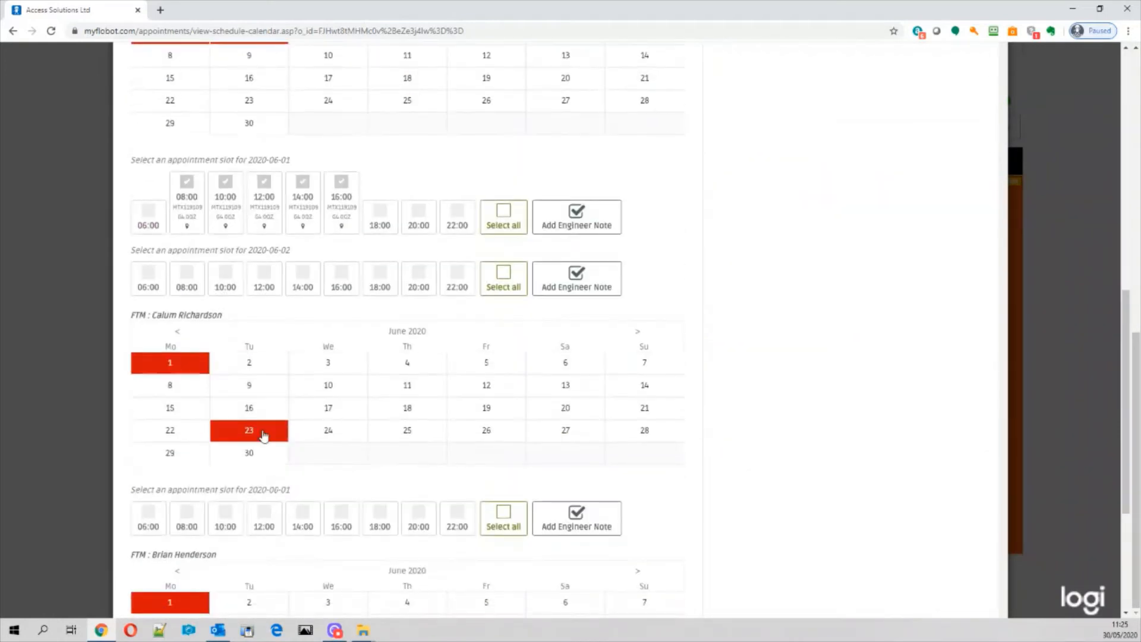
pyautogui.click(257, 371)
pyautogui.scroll(-4, 268, 545)
pyautogui.click(249, 426)
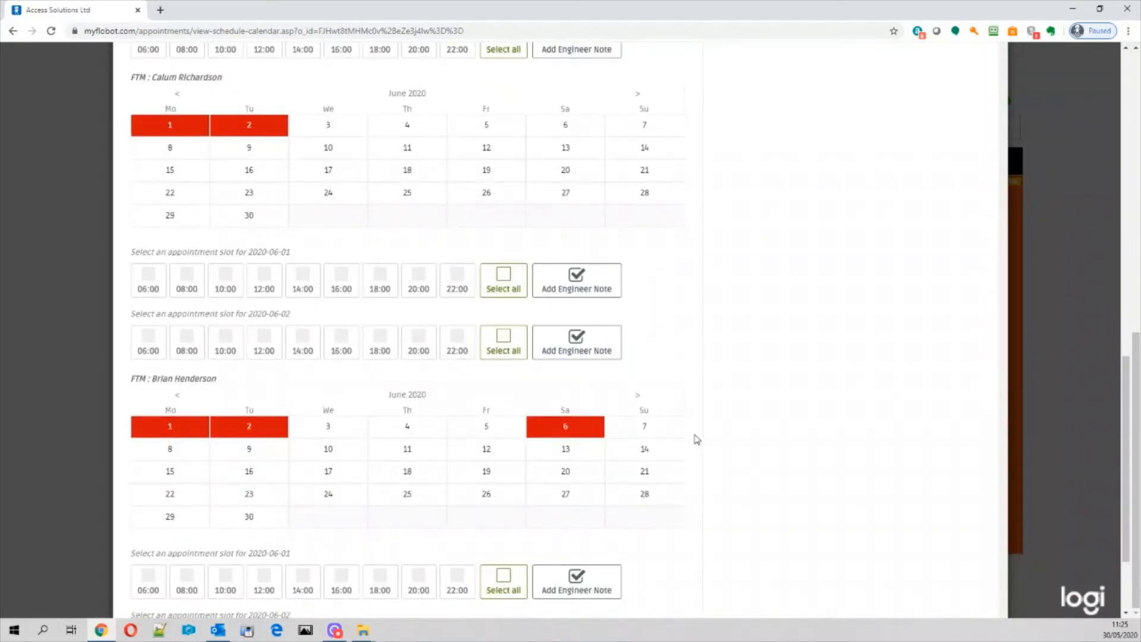
# - Examine the engineers' appointment slots for 2020-06-01 and 2020-06-02, including the second engineer's already booked ones
pyautogui.scroll(7, 658, 408)
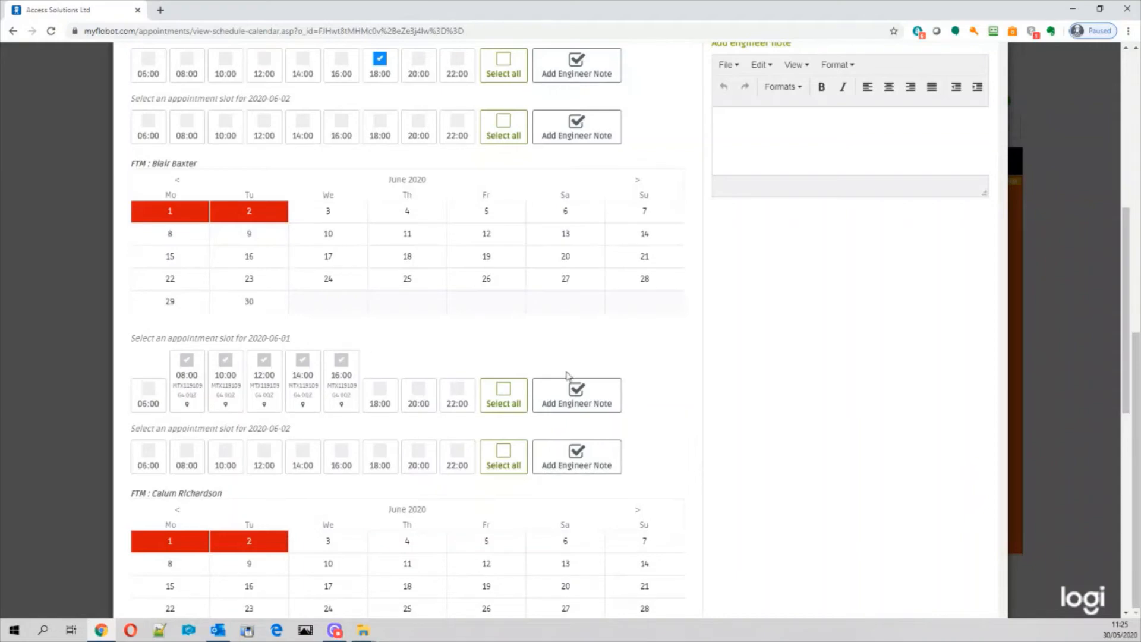
pyautogui.scroll(4, 553, 374)
pyautogui.scroll(-4, 535, 376)
pyautogui.scroll(3, 375, 383)
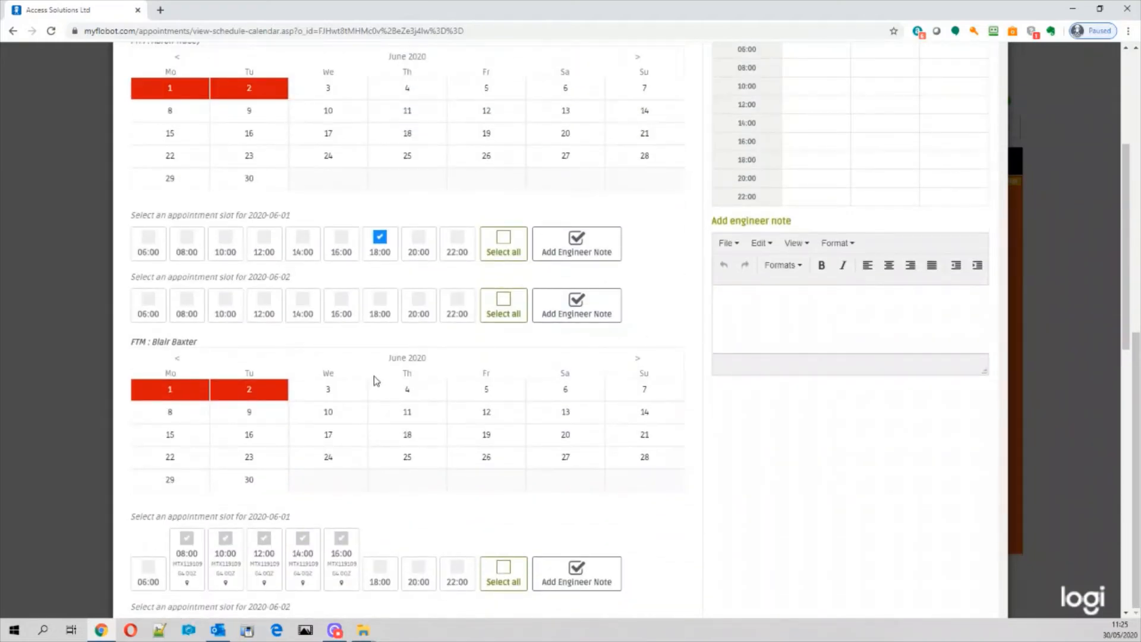
pyautogui.scroll(2, 376, 381)
pyautogui.scroll(-4, 377, 386)
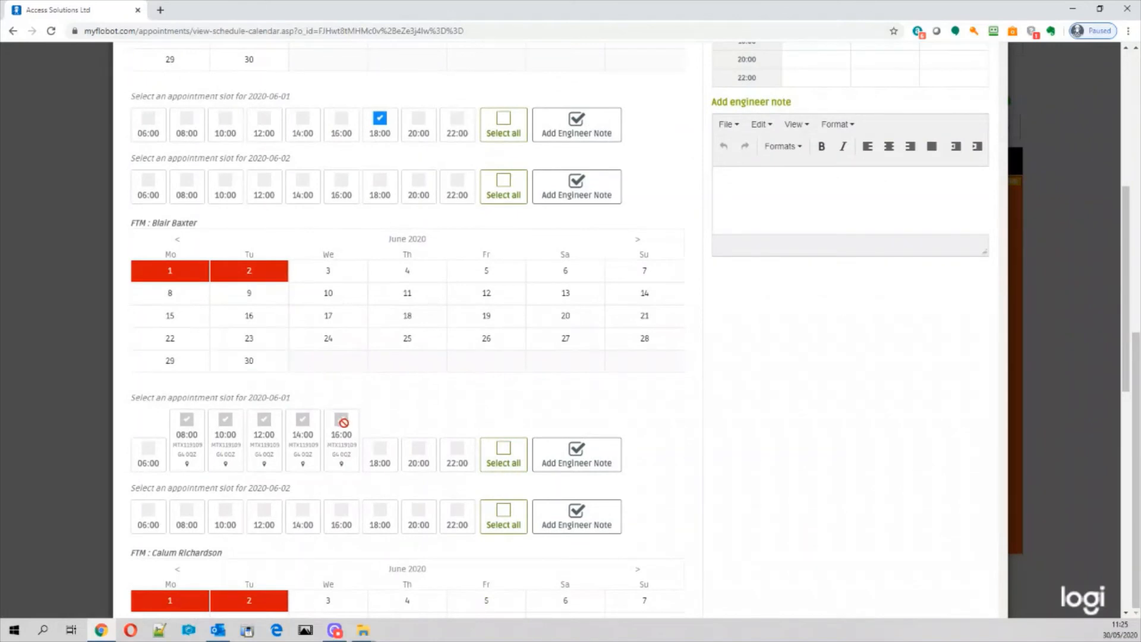
pyautogui.scroll(-4, 333, 425)
pyautogui.scroll(6, 331, 423)
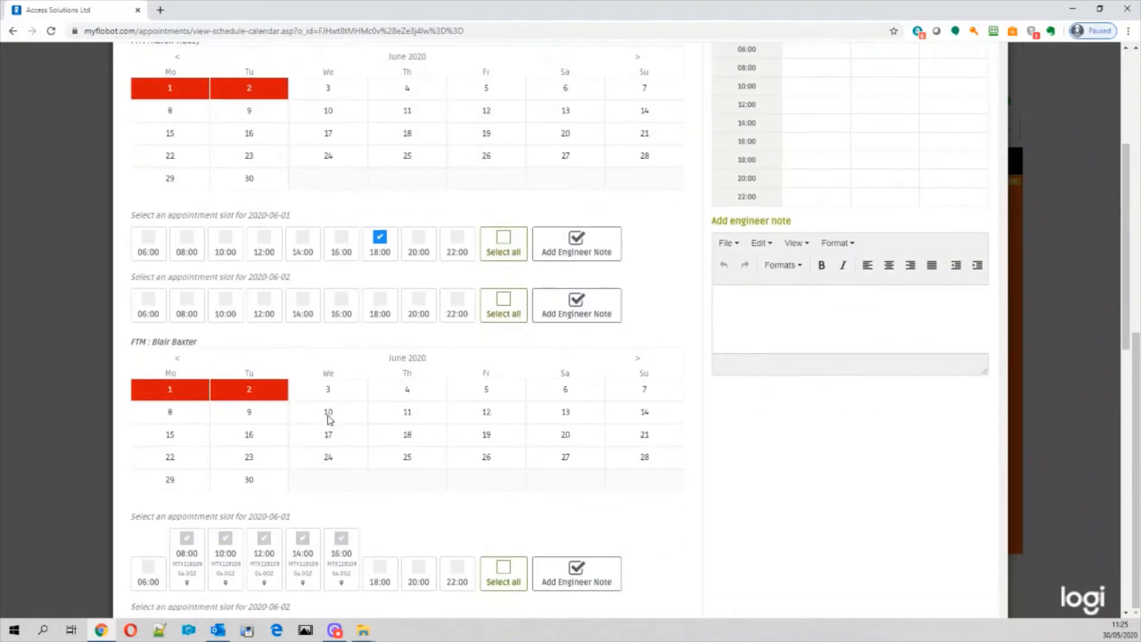
# - Remove the second engineer, who is already booked on 2020-06-01, from the appointment
pyautogui.scroll(1, 328, 420)
pyautogui.scroll(3, 344, 311)
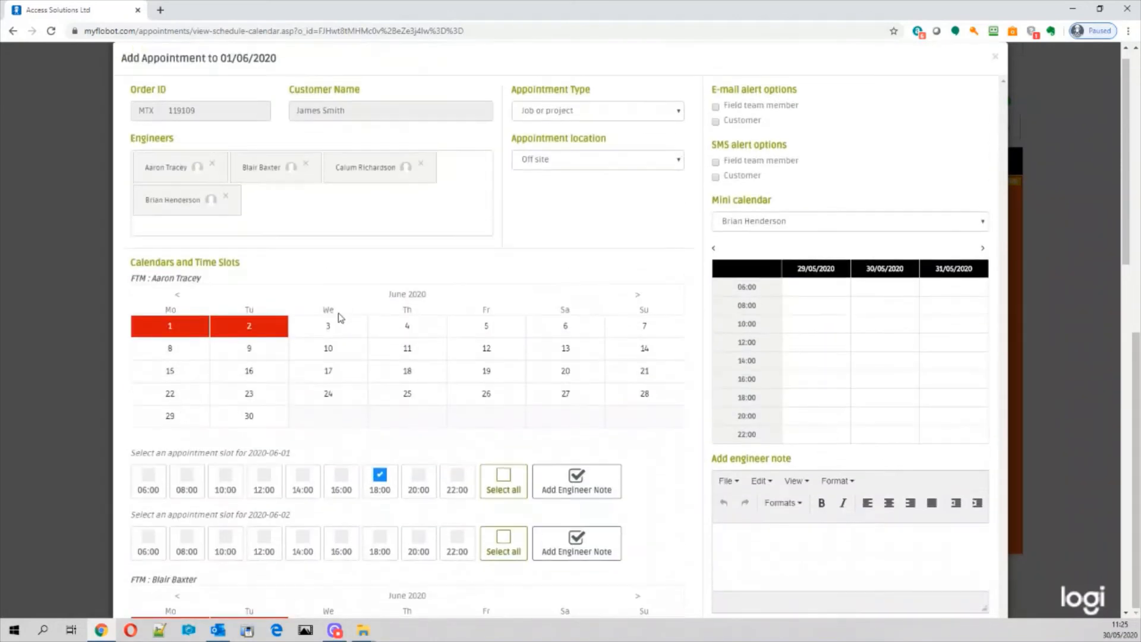
pyautogui.click(305, 163)
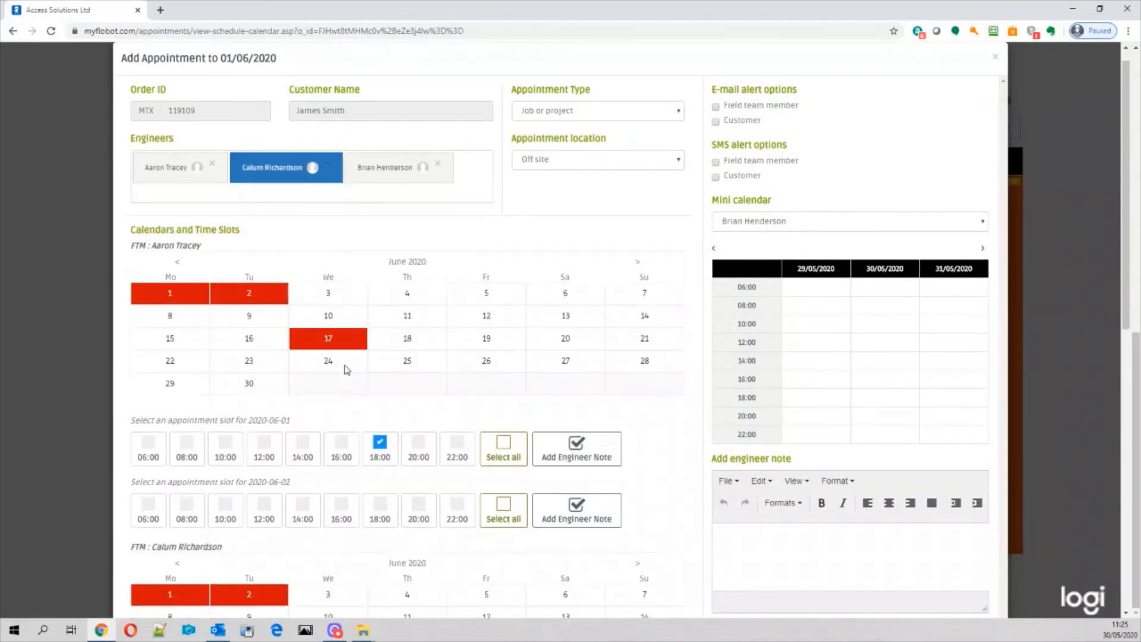
# - Select all time slots on 2020-06-01 and 2020-06-02 for each of the three remaining engineers
pyautogui.scroll(-5, 321, 404)
pyautogui.scroll(3, 290, 431)
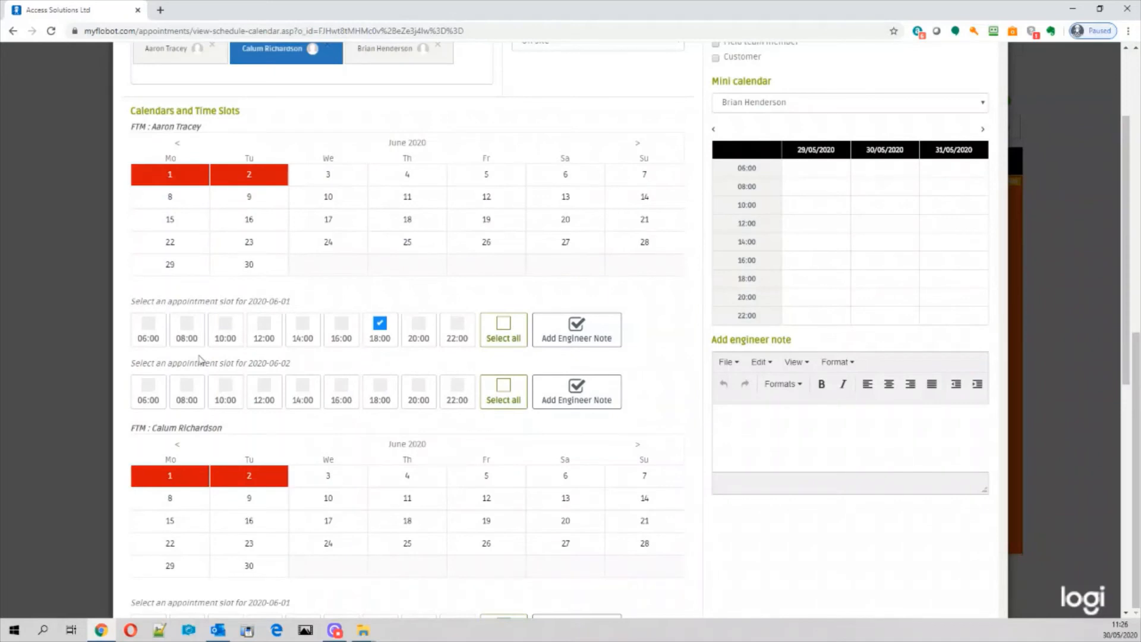
pyautogui.click(504, 326)
pyautogui.click(504, 388)
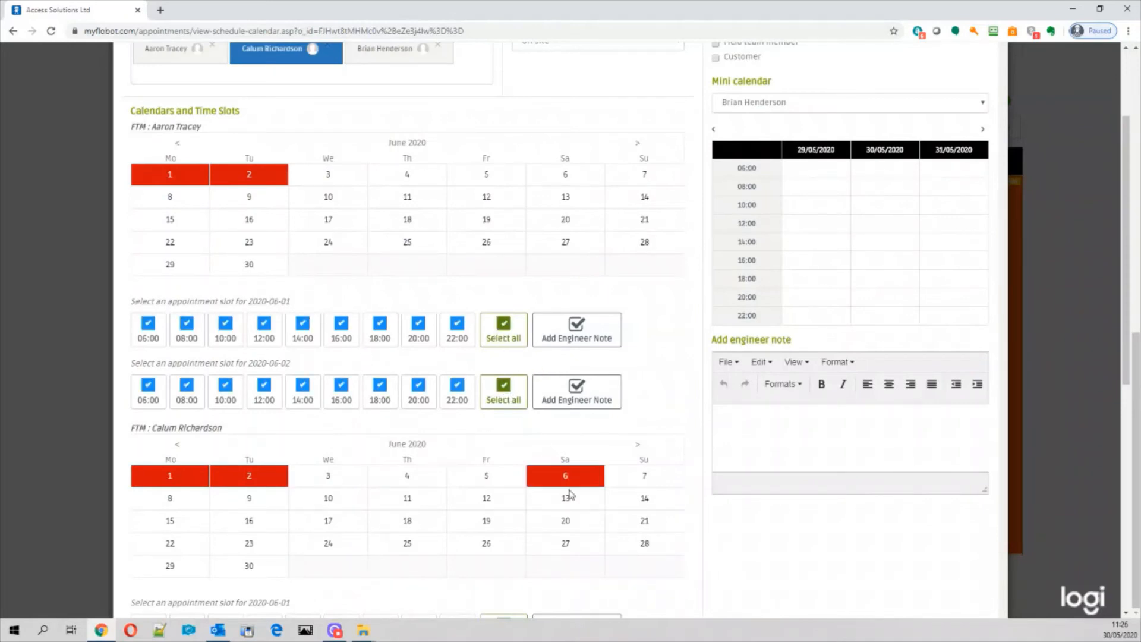
pyautogui.scroll(-5, 569, 495)
pyautogui.click(503, 327)
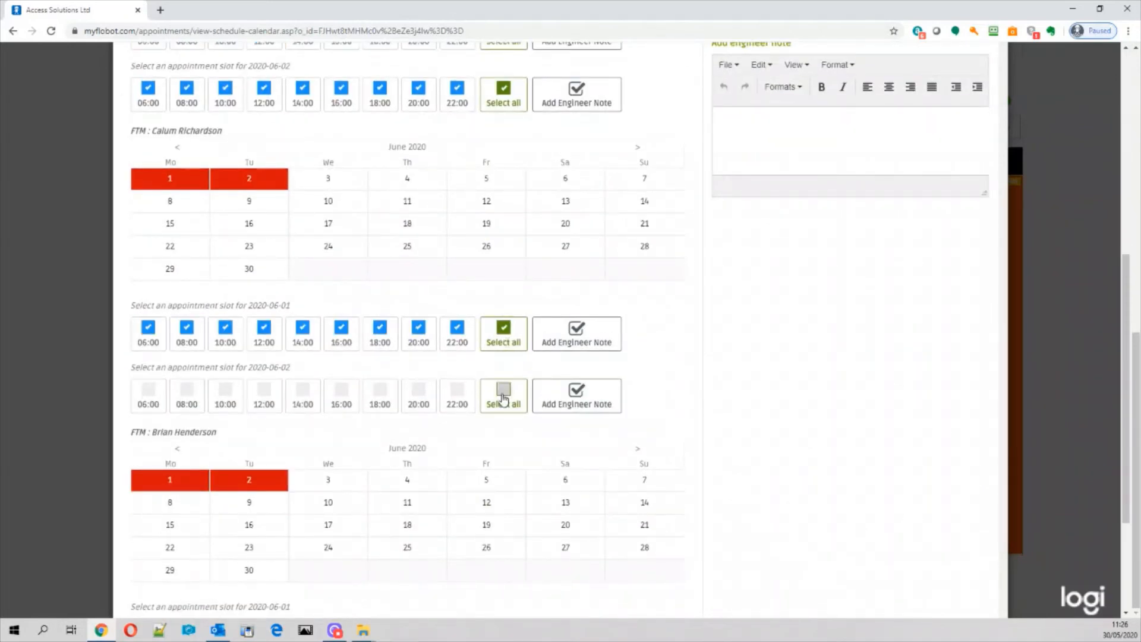
pyautogui.click(504, 397)
pyautogui.scroll(-3, 598, 483)
pyautogui.click(514, 443)
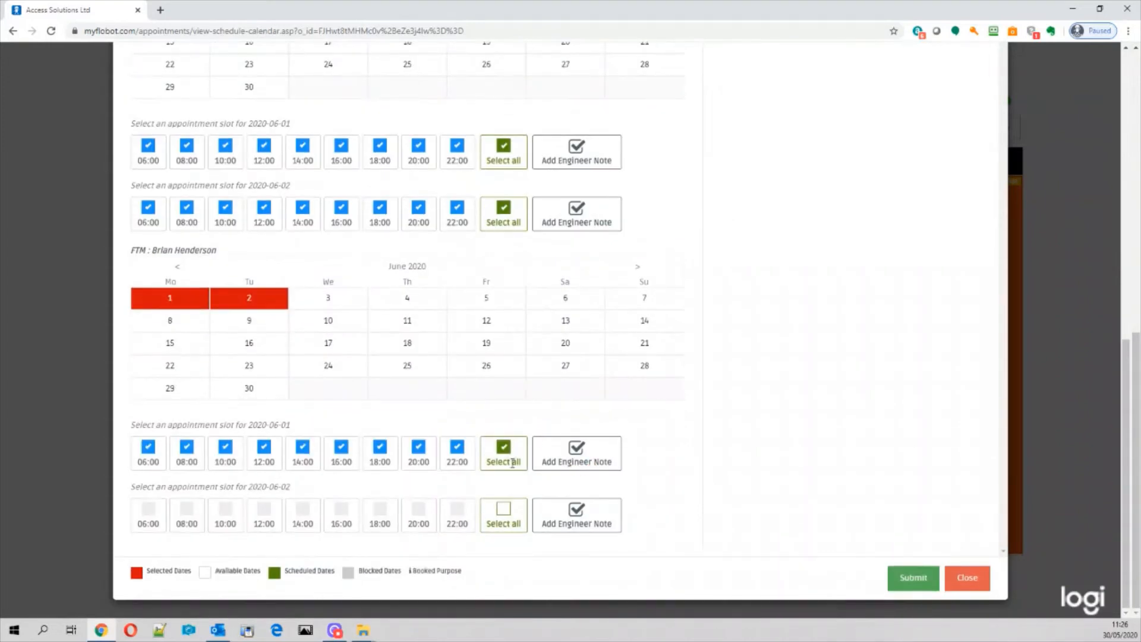
pyautogui.click(515, 508)
# - Submit the three-engineer appointment without any e-mail or SMS alerts
pyautogui.scroll(2, 695, 511)
pyautogui.scroll(9, 686, 481)
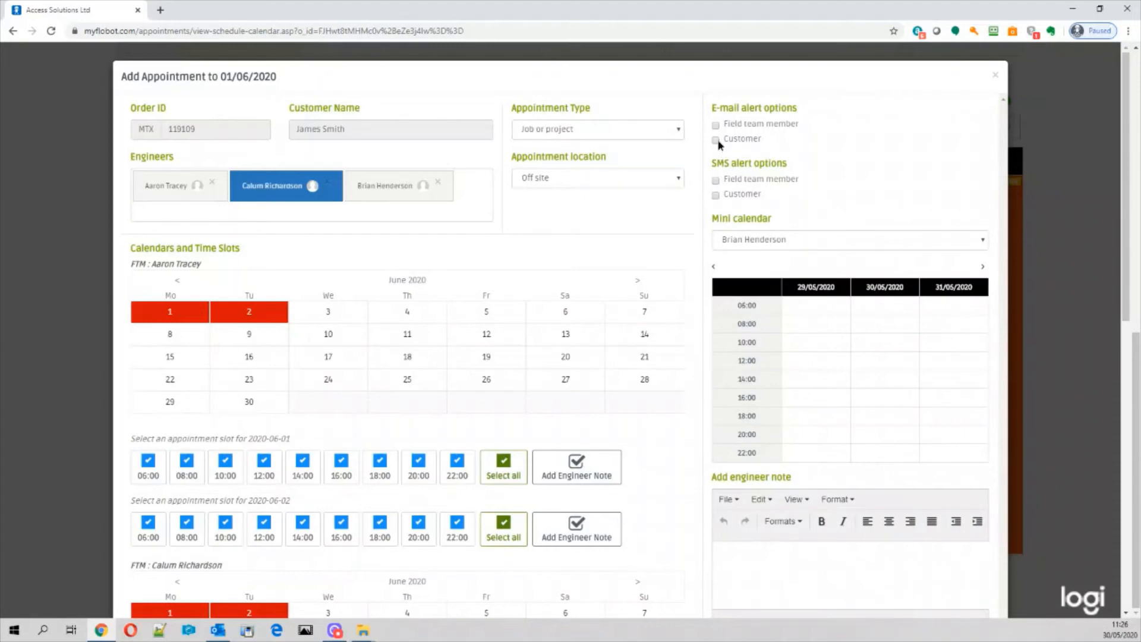
pyautogui.scroll(-10, 683, 475)
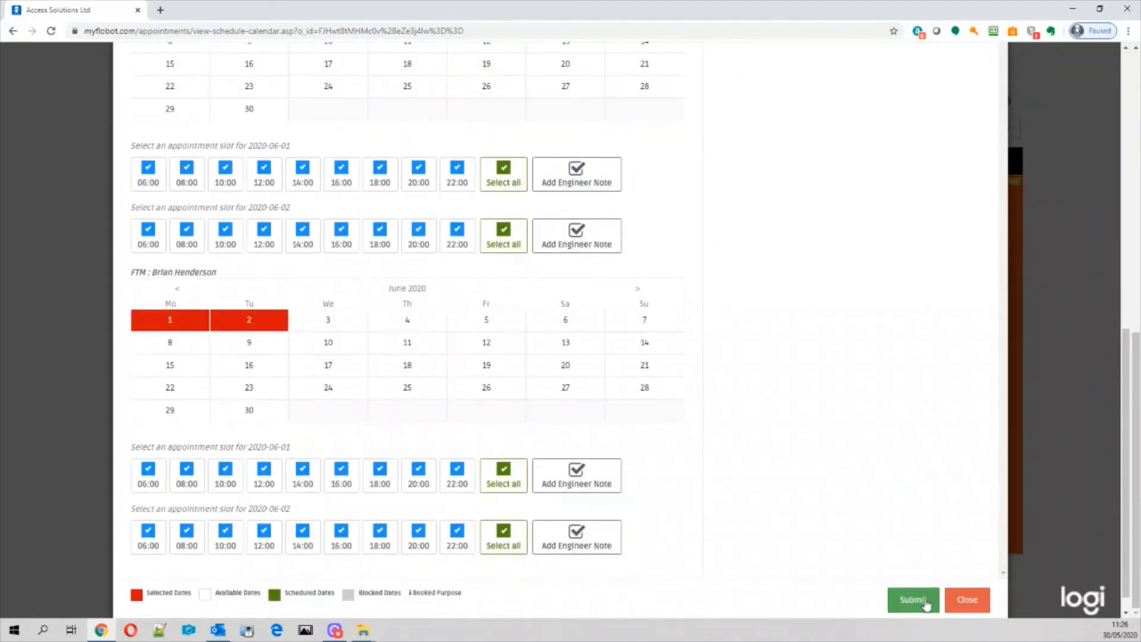
pyautogui.click(921, 600)
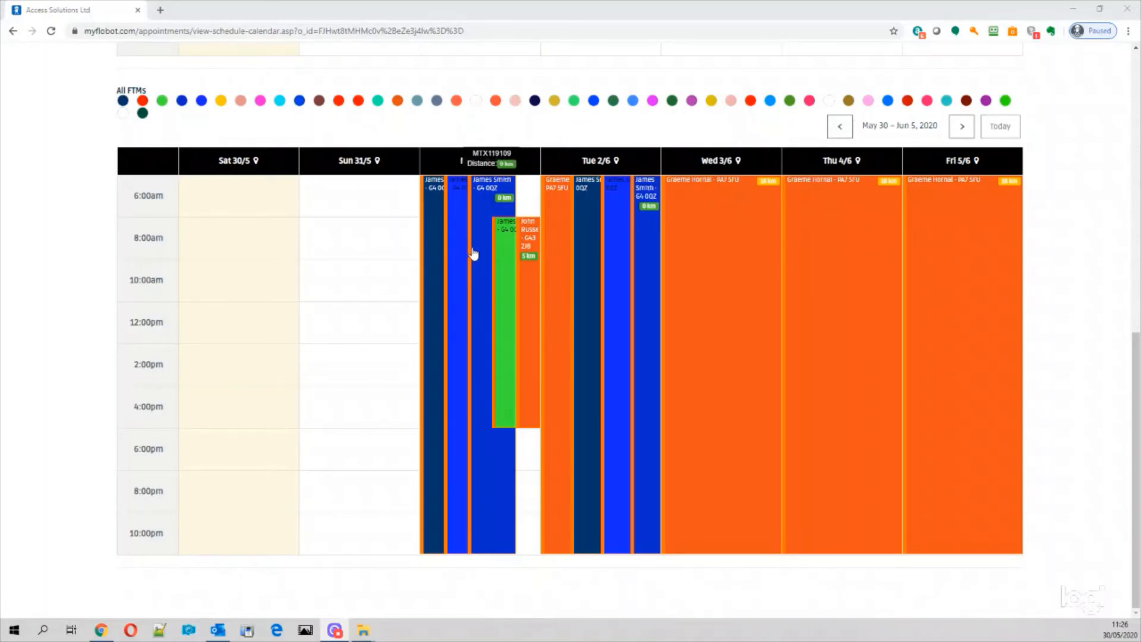
# - Open the details of the second job block on Mon 1/6 in the All FTMs calendar
pyautogui.scroll(3, 470, 272)
pyautogui.scroll(3, 470, 271)
pyautogui.scroll(-5, 469, 270)
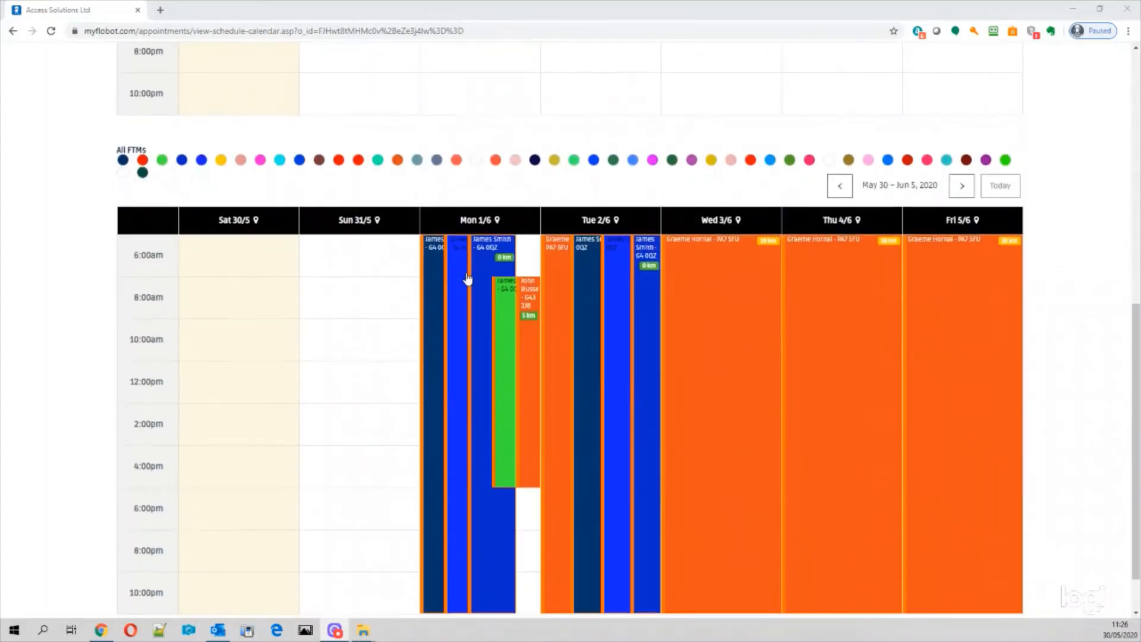
pyautogui.click(461, 302)
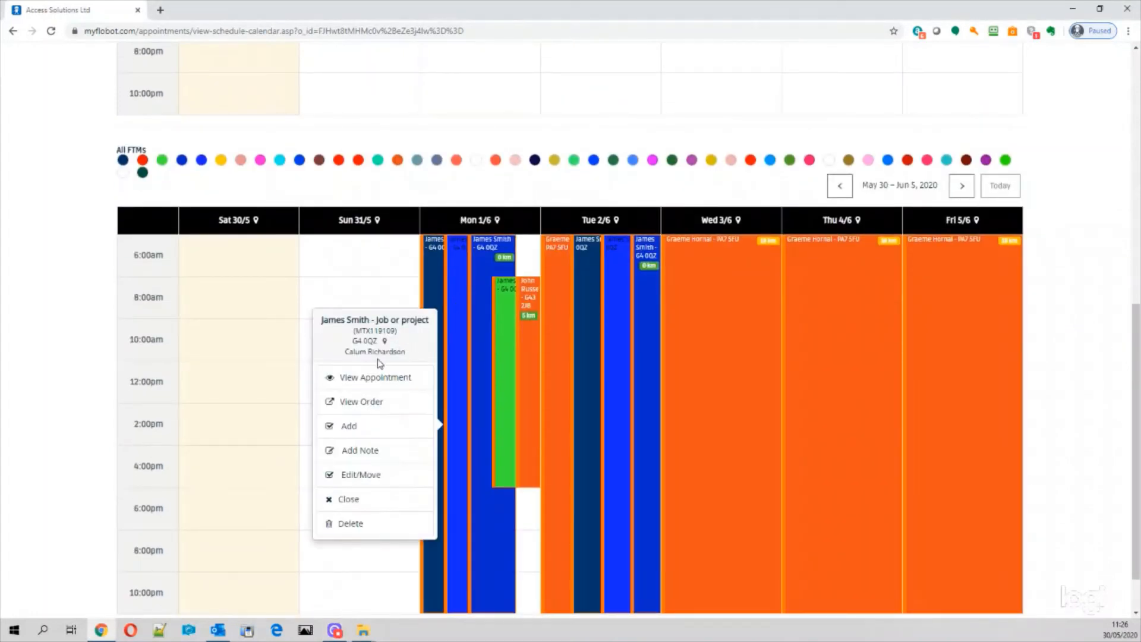
# - Add the calendar of the engineer from that job block to the schedule view and examine their week
pyautogui.scroll(9, 975, 222)
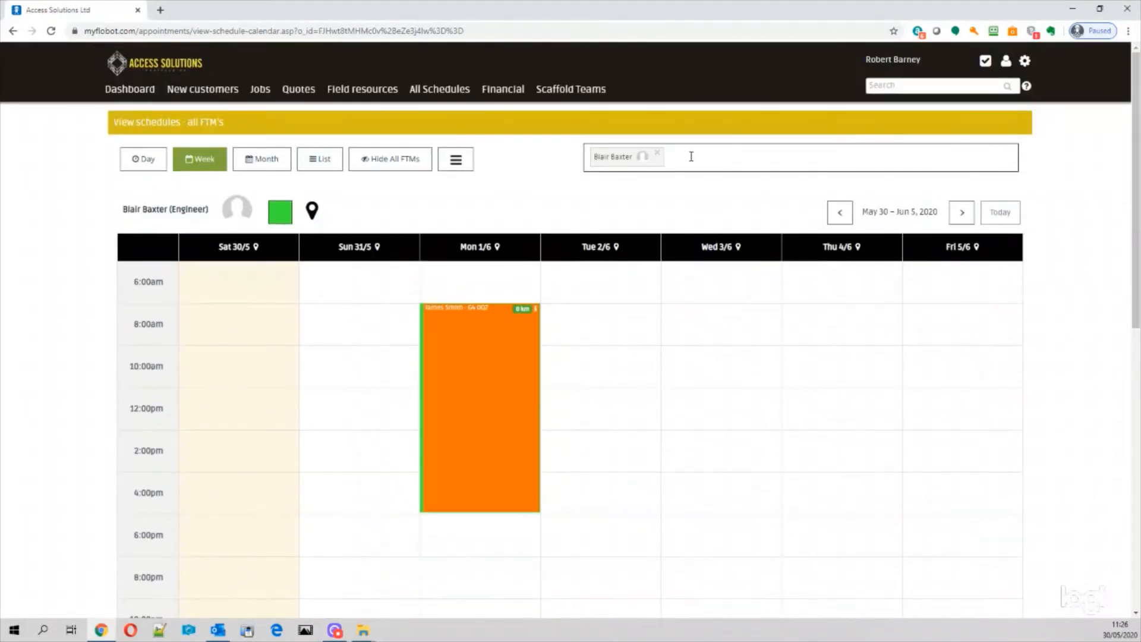
pyautogui.click(691, 156)
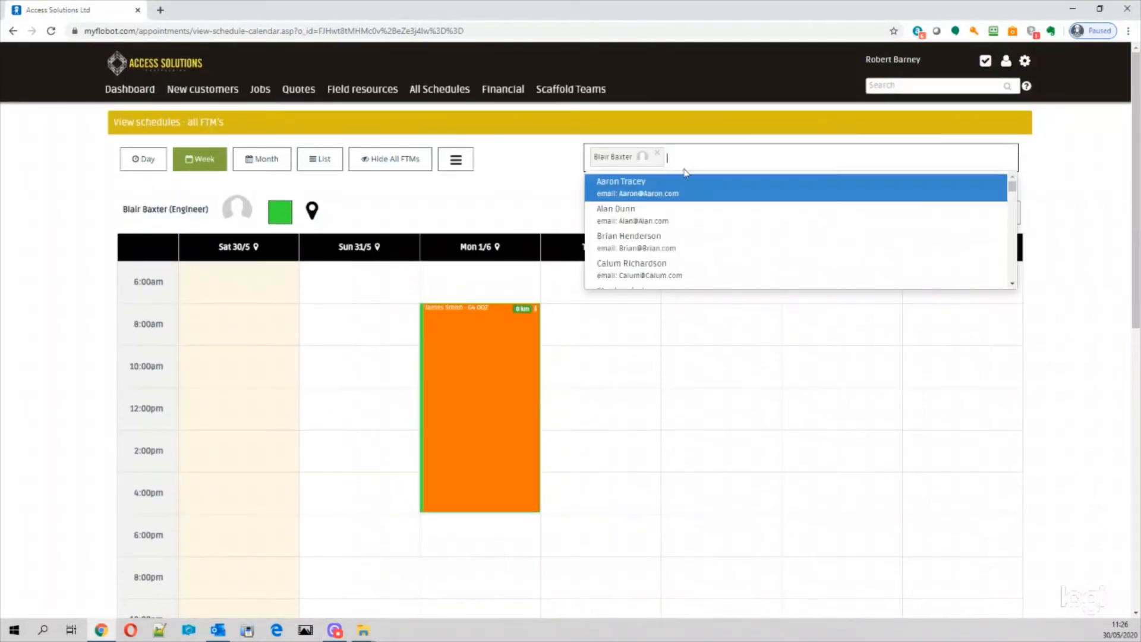
pyautogui.click(647, 266)
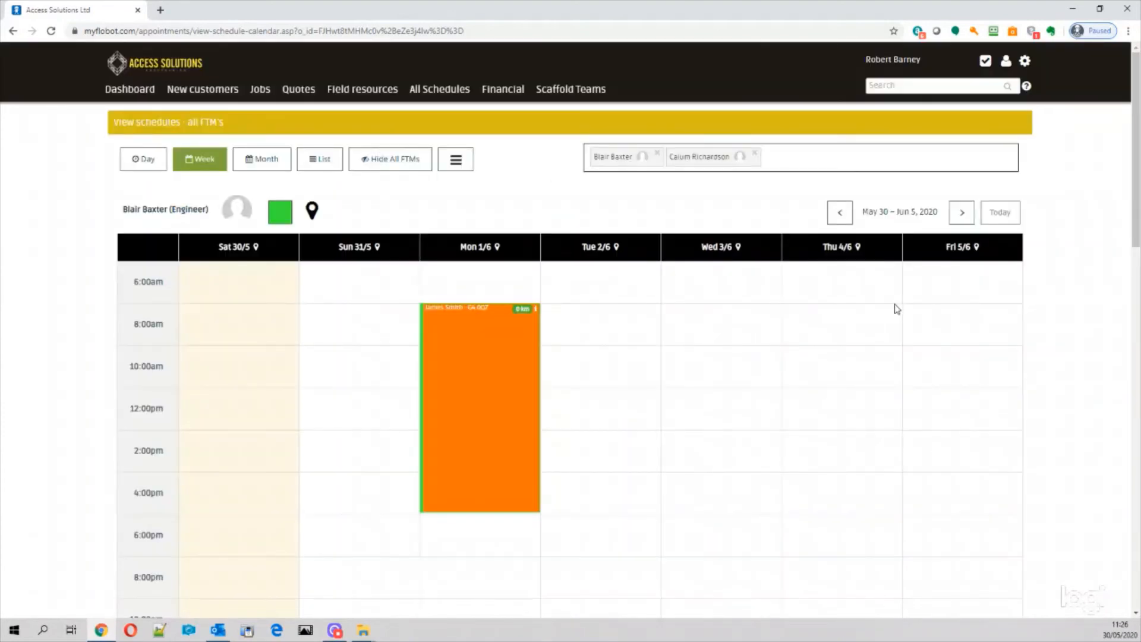
pyautogui.scroll(-4, 897, 308)
pyautogui.scroll(3, 883, 308)
pyautogui.scroll(-8, 879, 306)
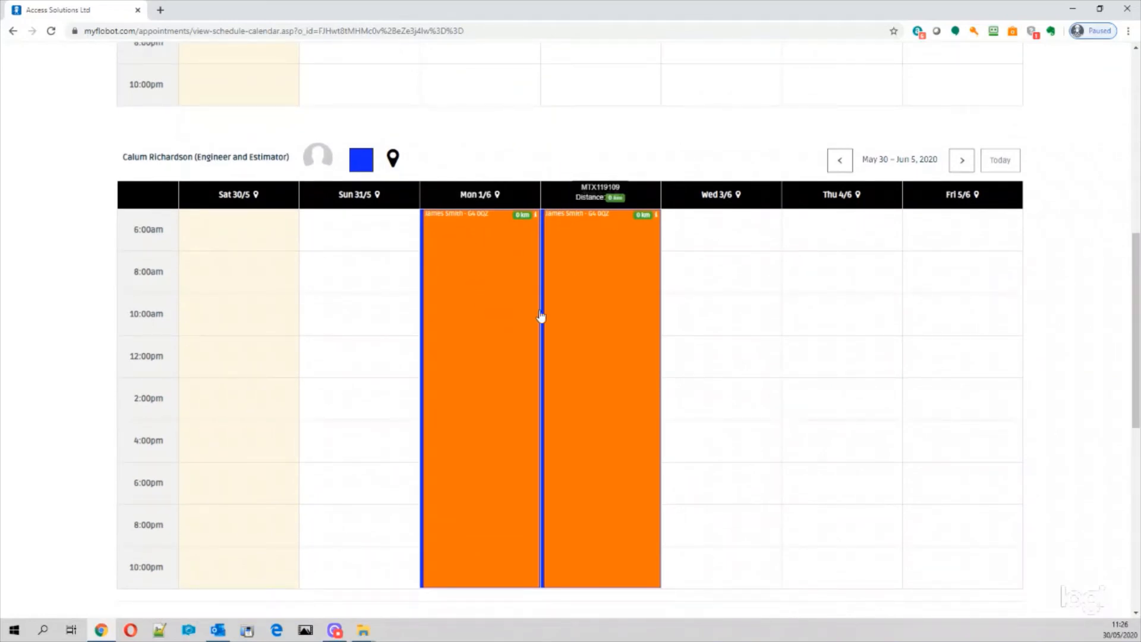
# - Open the individual schedule of the last-listed member of Squad 1 in the scaffold teams
pyautogui.scroll(10, 707, 264)
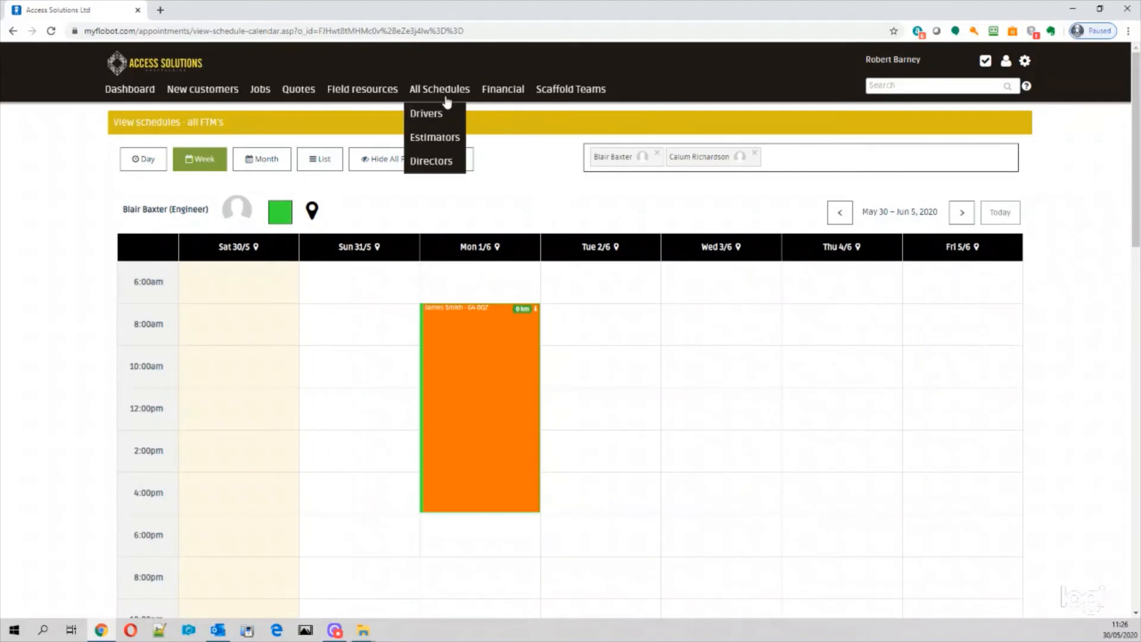
pyautogui.moveTo(574, 96)
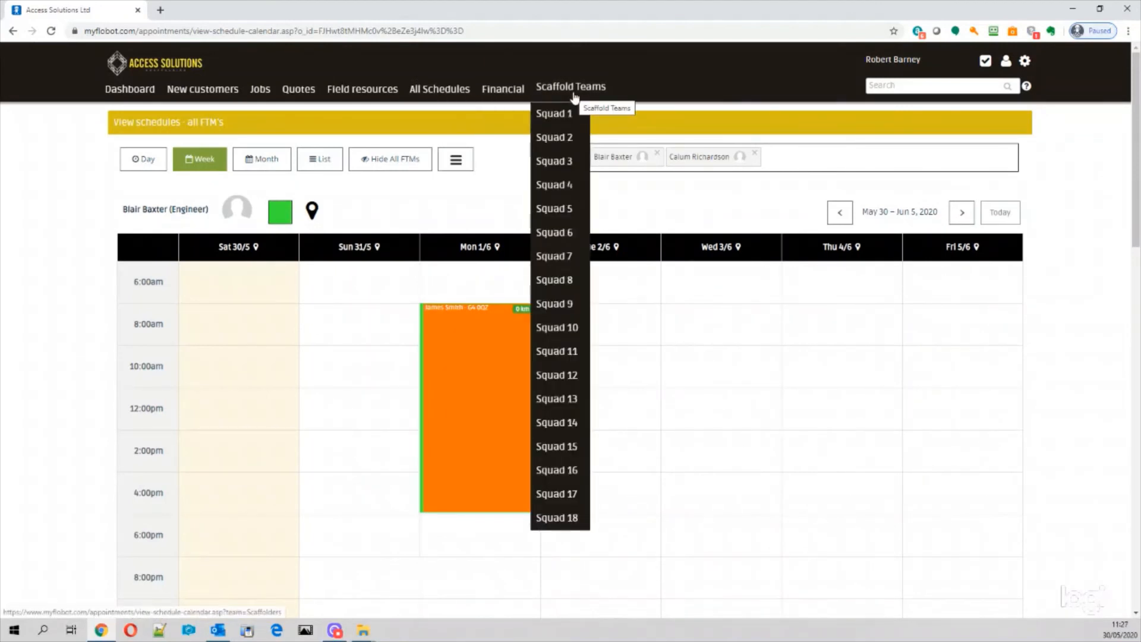
pyautogui.moveTo(556, 114)
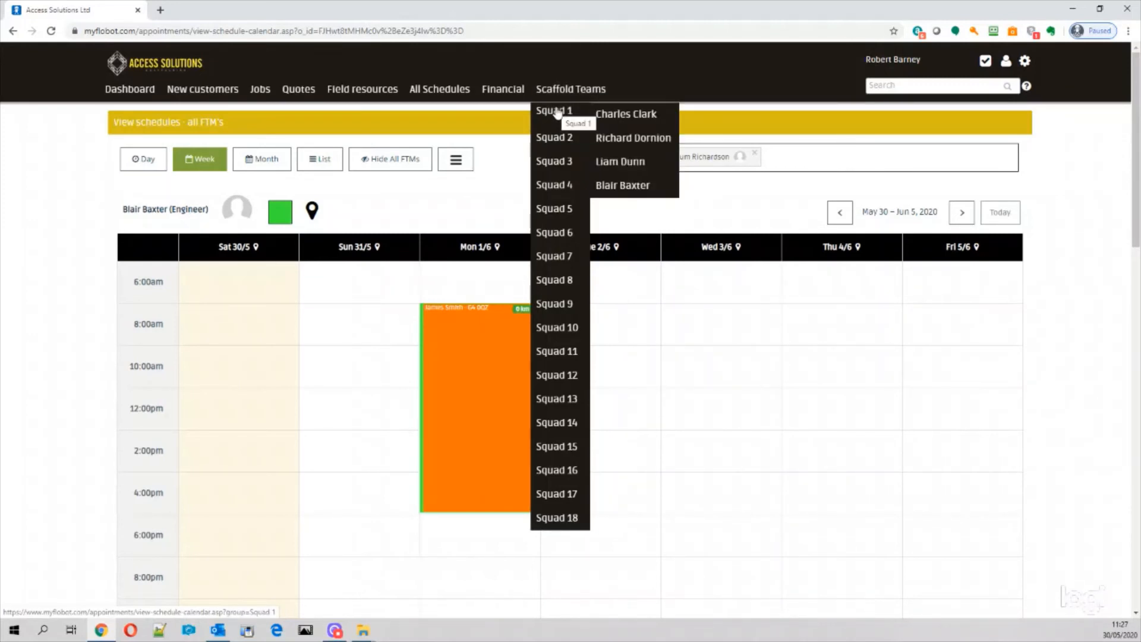
pyautogui.moveTo(586, 139)
pyautogui.click(629, 187)
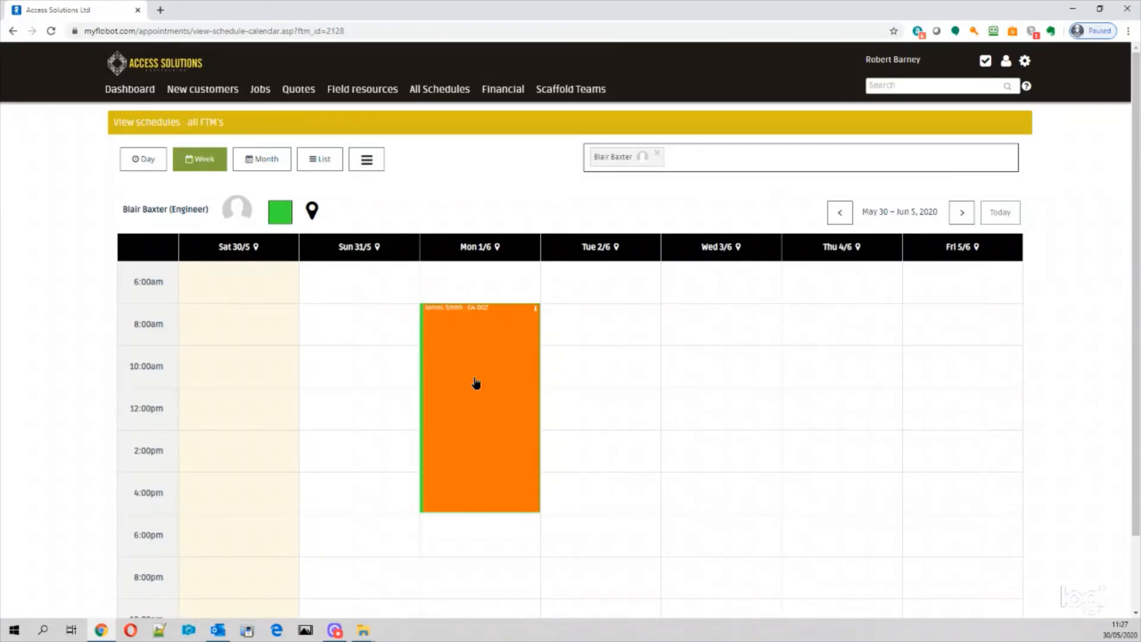
# - View the actions available for the engineer's Mon 1/6 appointment and dismiss them
pyautogui.click(476, 382)
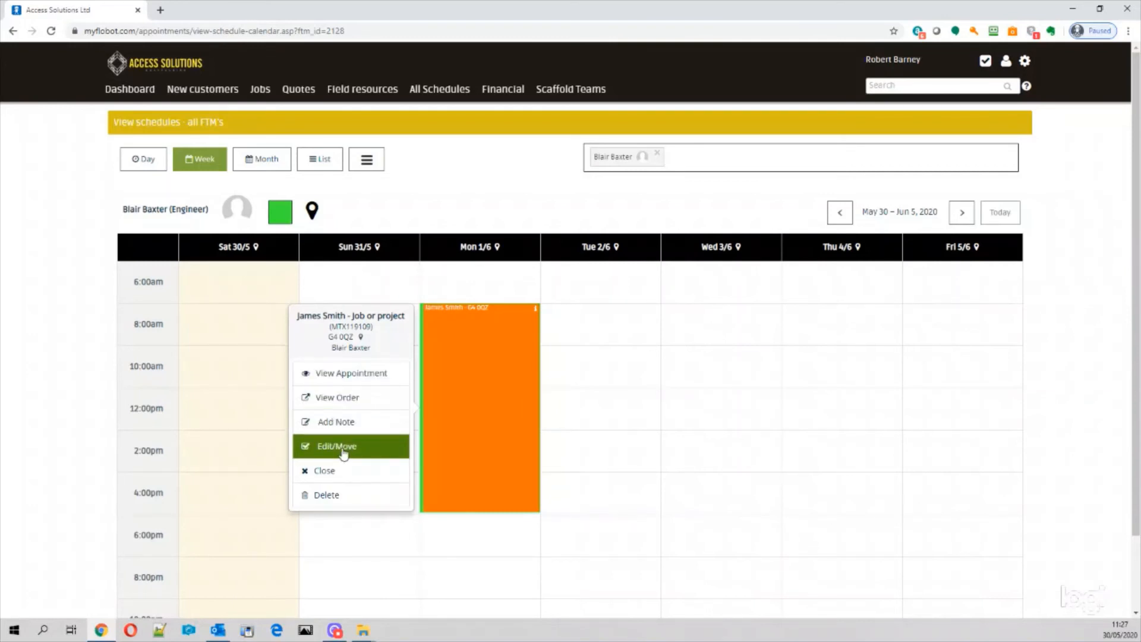
pyautogui.click(1098, 329)
pyautogui.scroll(-2, 1085, 322)
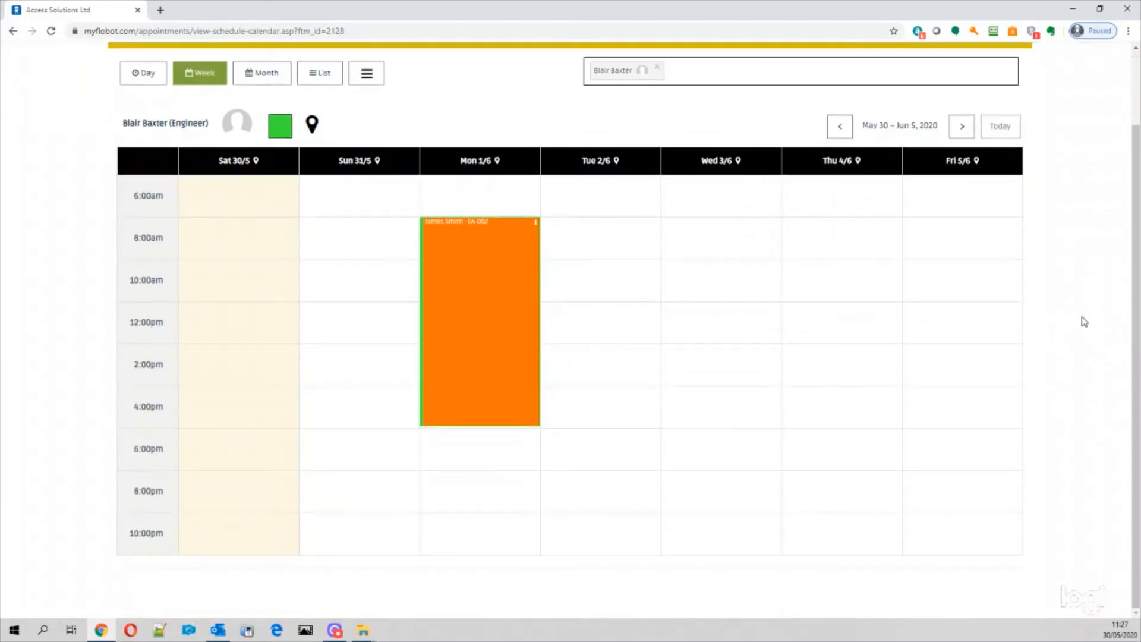
# - Add a replacement engineer's calendar to the schedule view alongside the Squad 1 engineer's
pyautogui.scroll(1, 1083, 321)
pyautogui.click(702, 126)
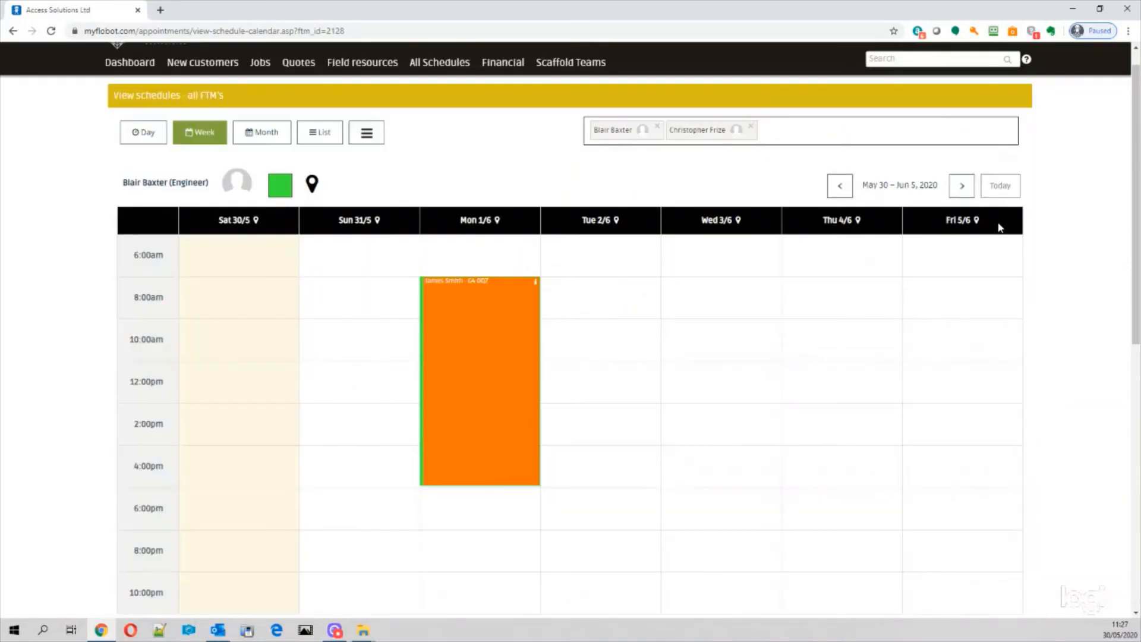
pyautogui.scroll(-4, 1068, 220)
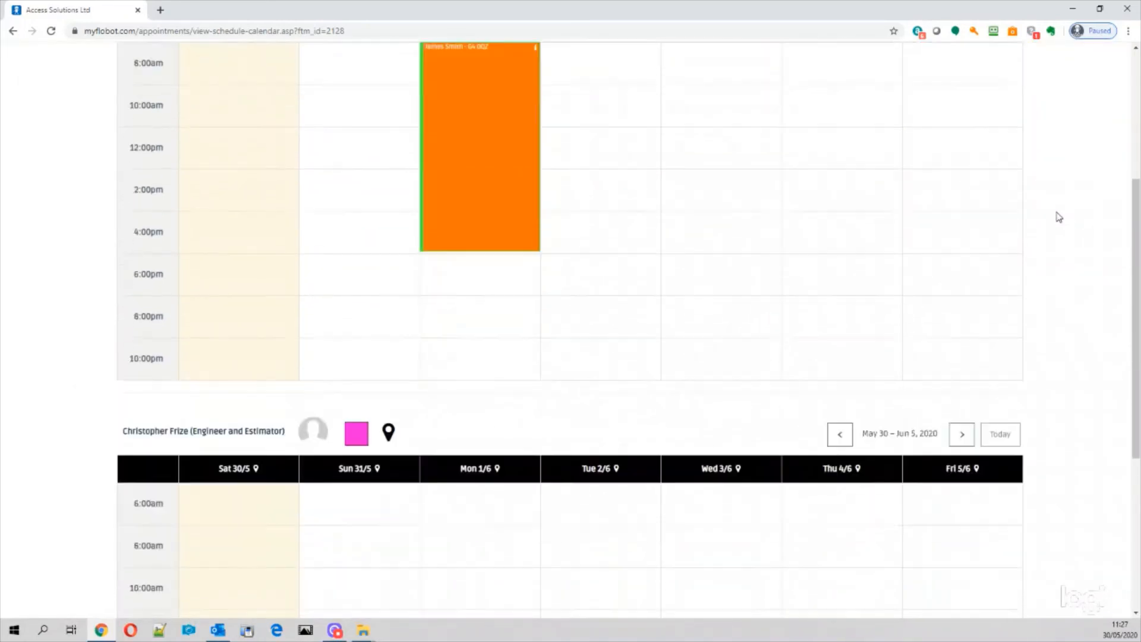
pyautogui.scroll(2, 1061, 211)
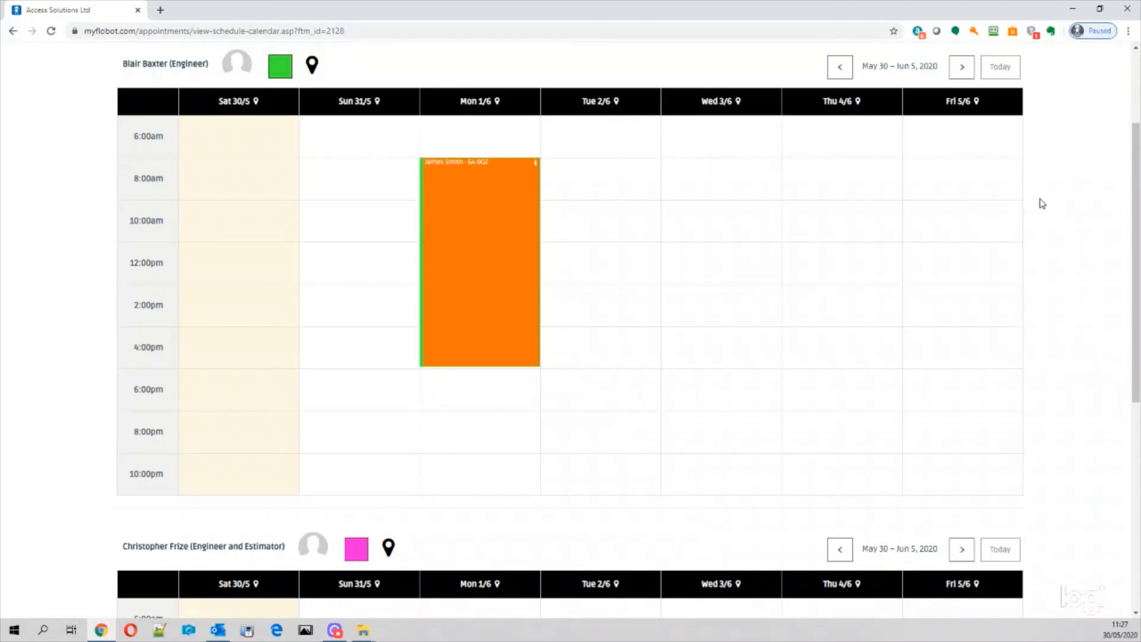
pyautogui.scroll(3, 1041, 205)
pyautogui.scroll(-3, 1036, 204)
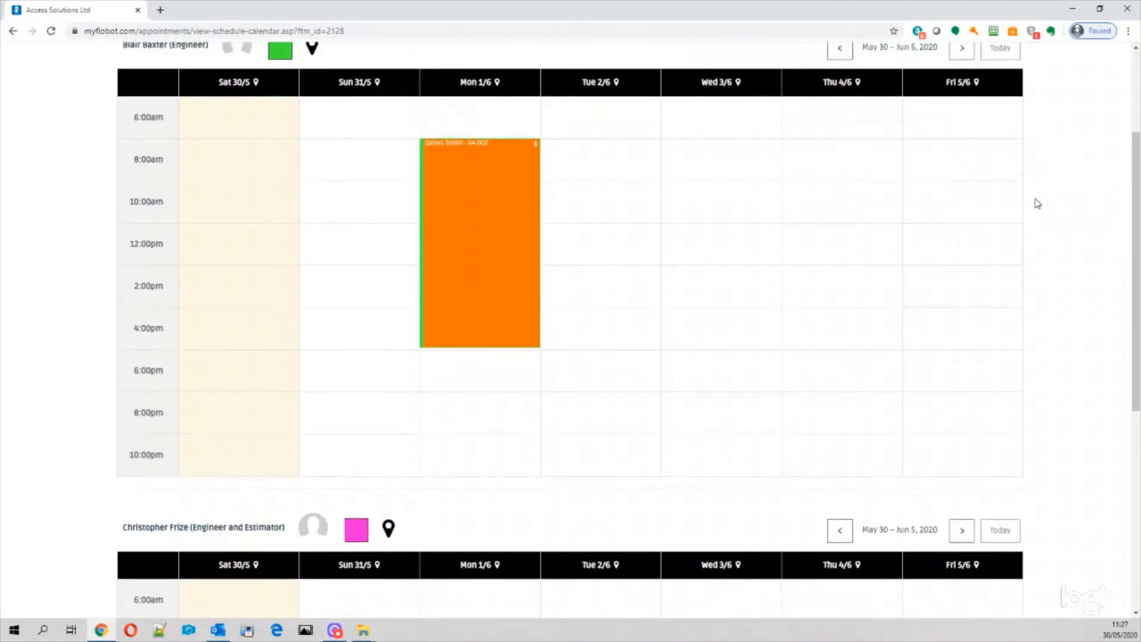
pyautogui.scroll(3, 832, 172)
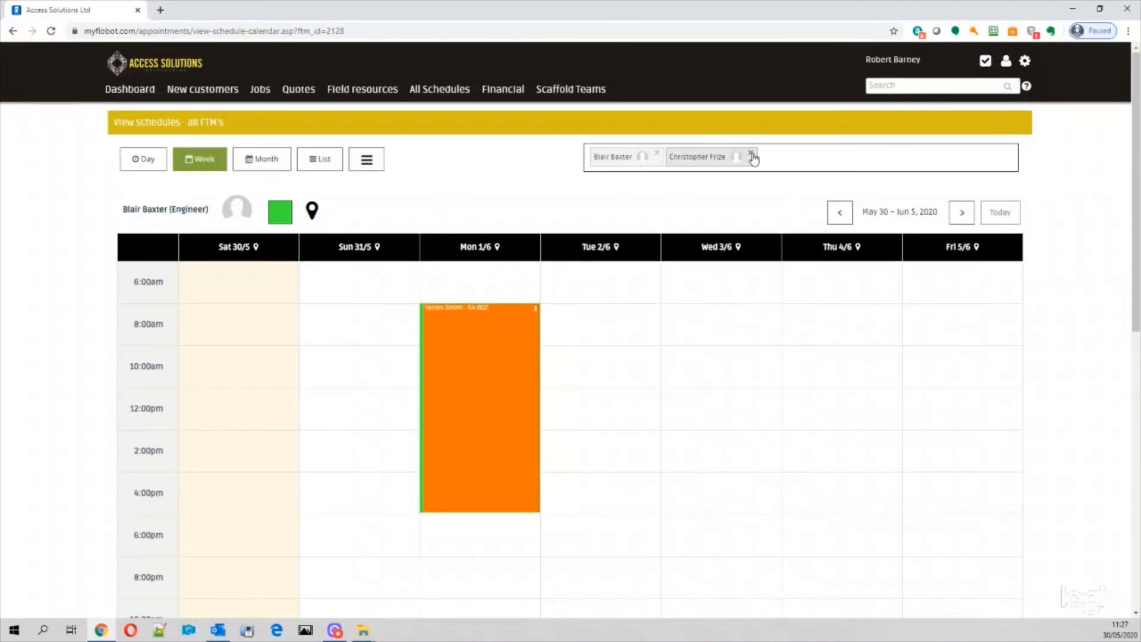
# - Move the Mon 1/6 appointment from the Squad 1 engineer's calendar to the replacement engineer's at 08:00 AM on 2020-06-01, confirming the change
pyautogui.scroll(-5, 1108, 285)
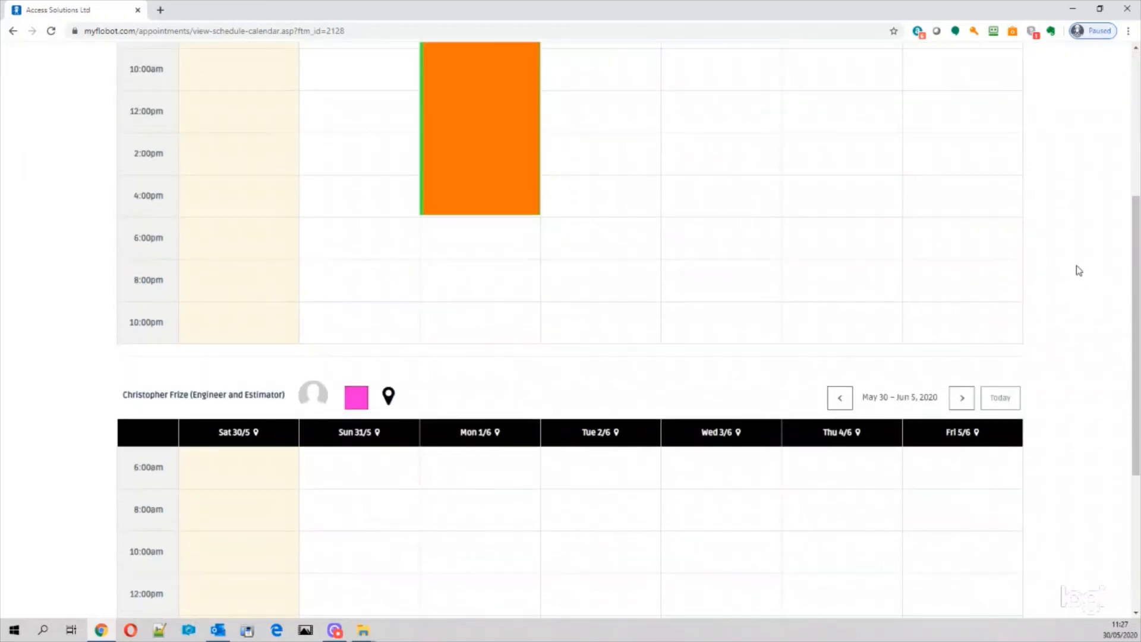
pyautogui.moveTo(497, 166); pyautogui.dragTo(494, 296)
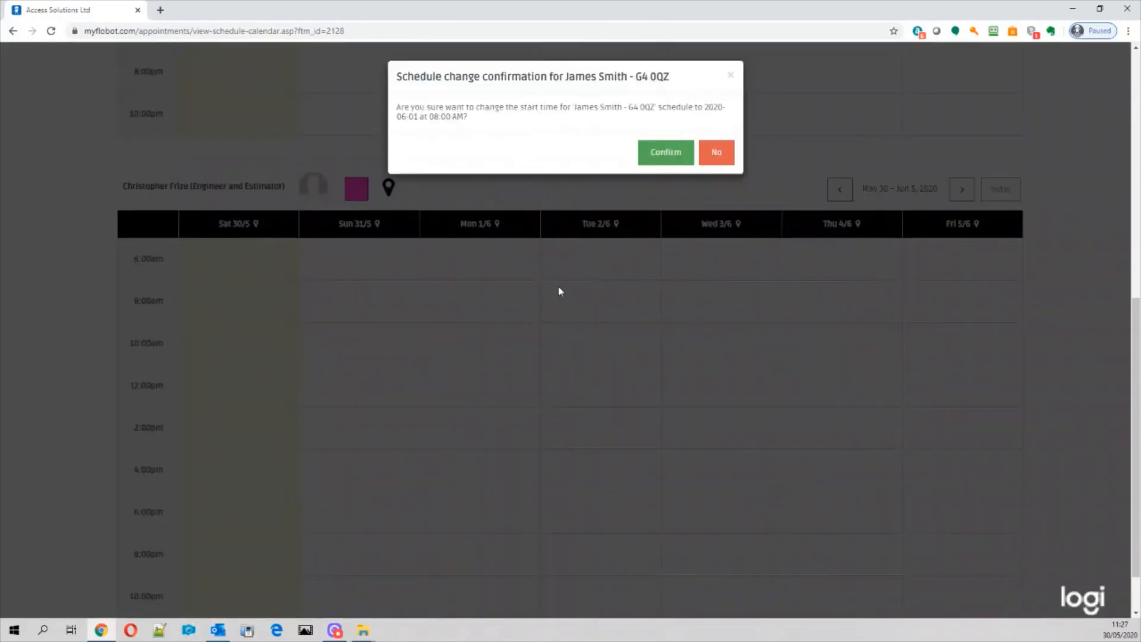
pyautogui.click(657, 154)
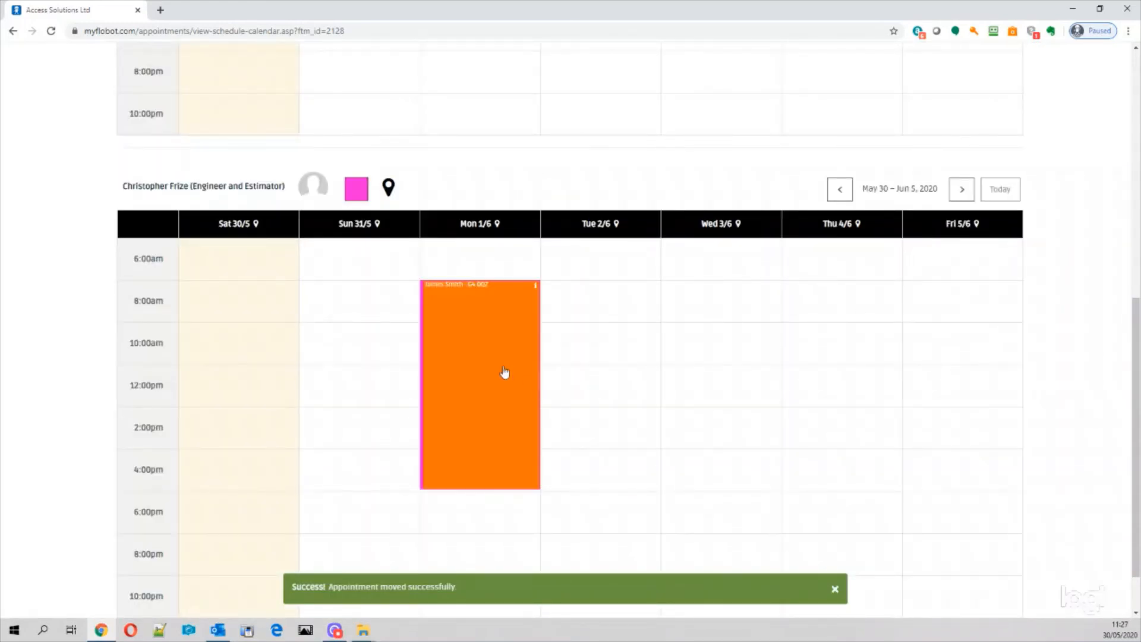
pyautogui.scroll(4, 415, 316)
pyautogui.scroll(3, 412, 315)
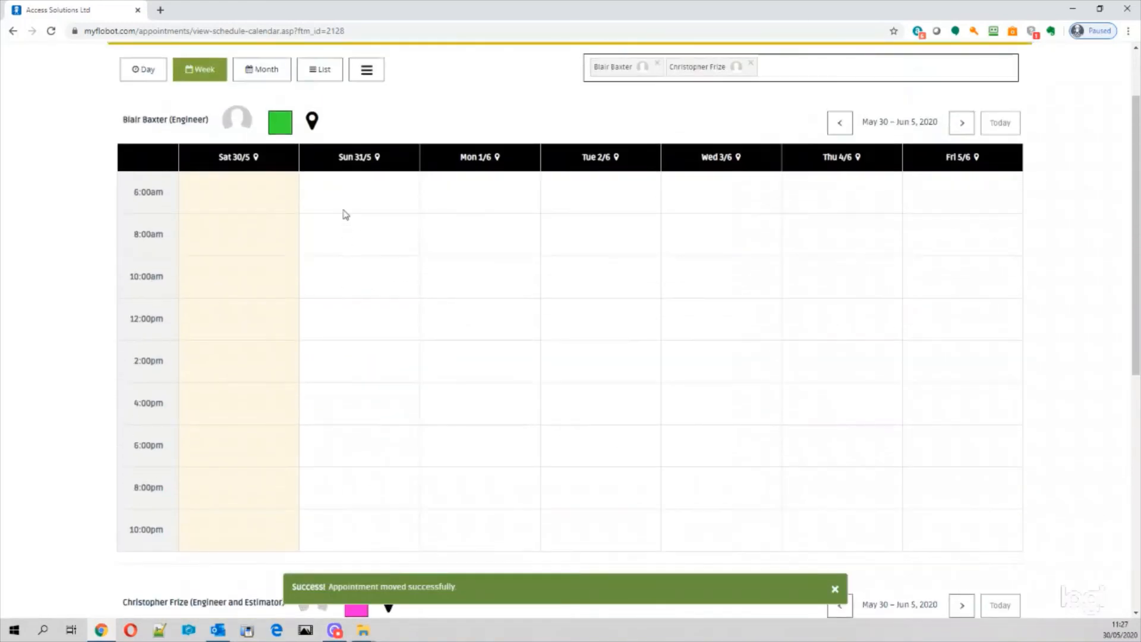
pyautogui.scroll(-7, 380, 354)
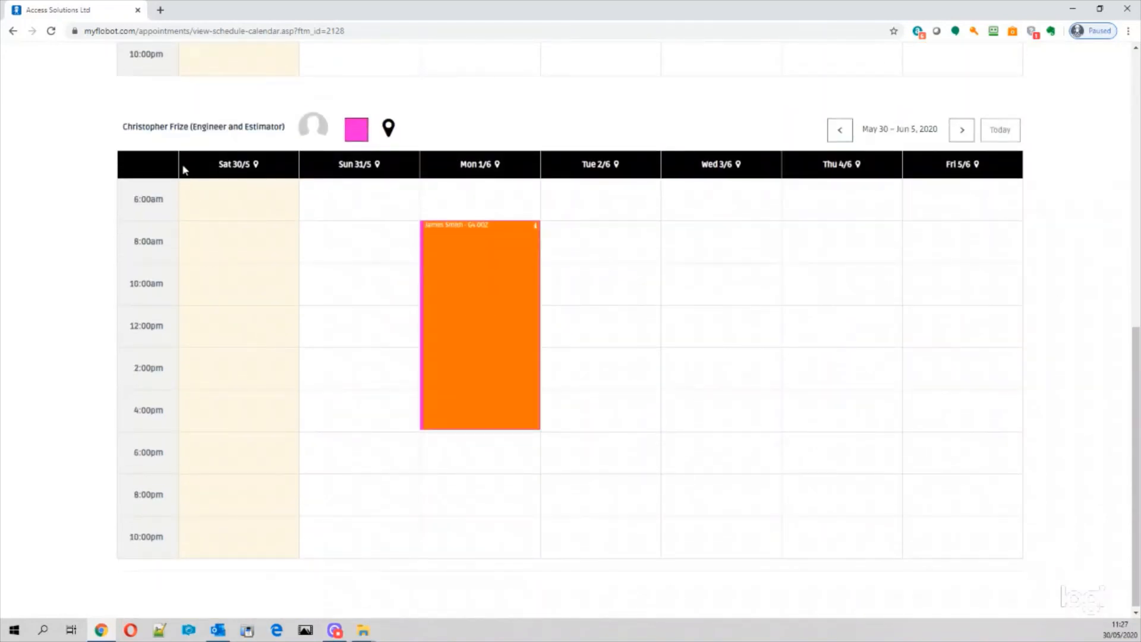
# - Open the moved appointment's order and save a customer note that the original engineer was sick and the job was given to another
pyautogui.click(449, 318)
pyautogui.click(333, 315)
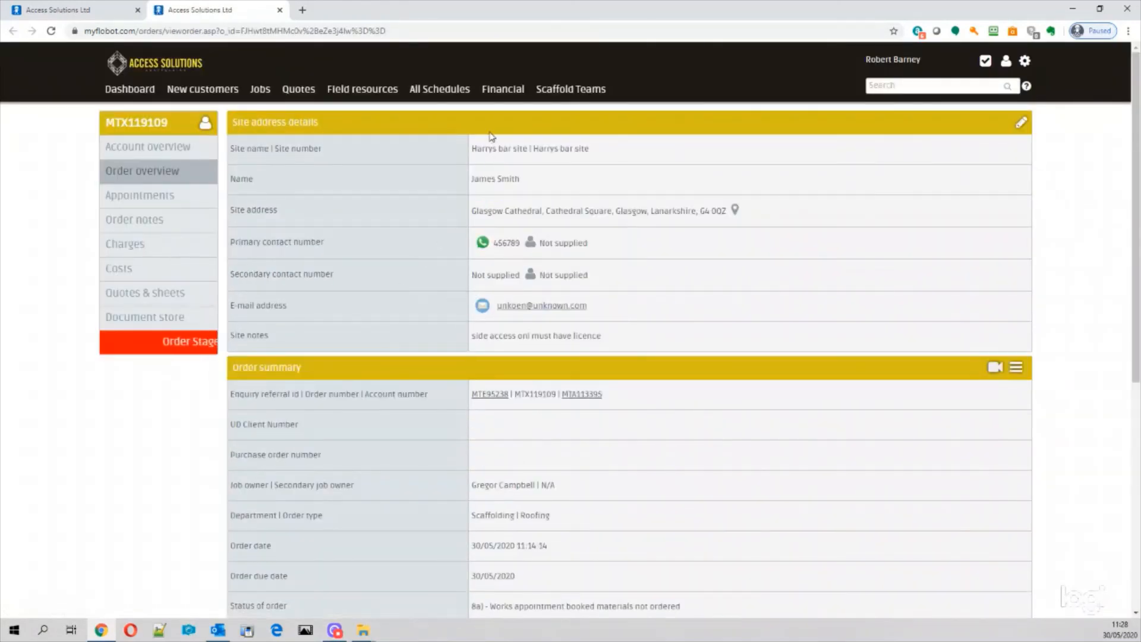
pyautogui.click(132, 224)
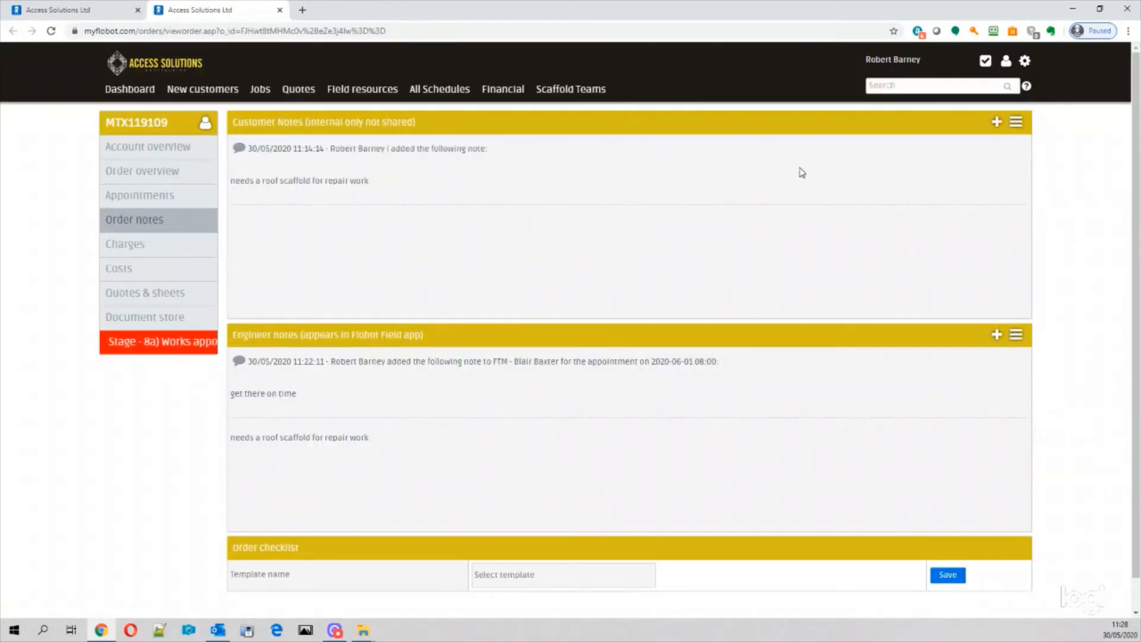
pyautogui.click(997, 121)
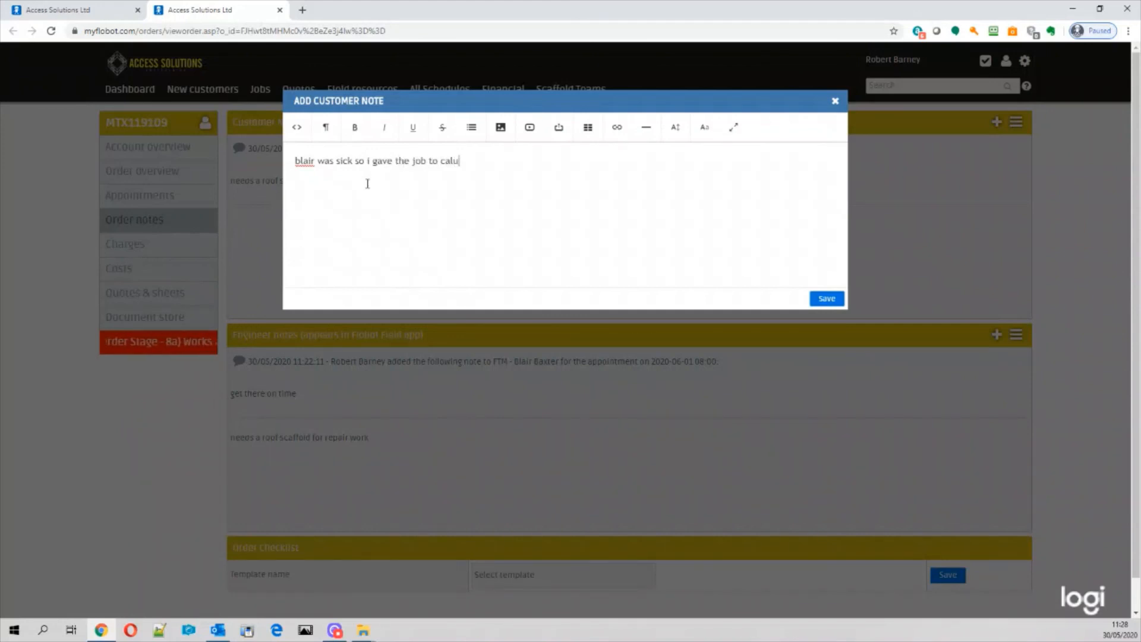
pyautogui.click(826, 298)
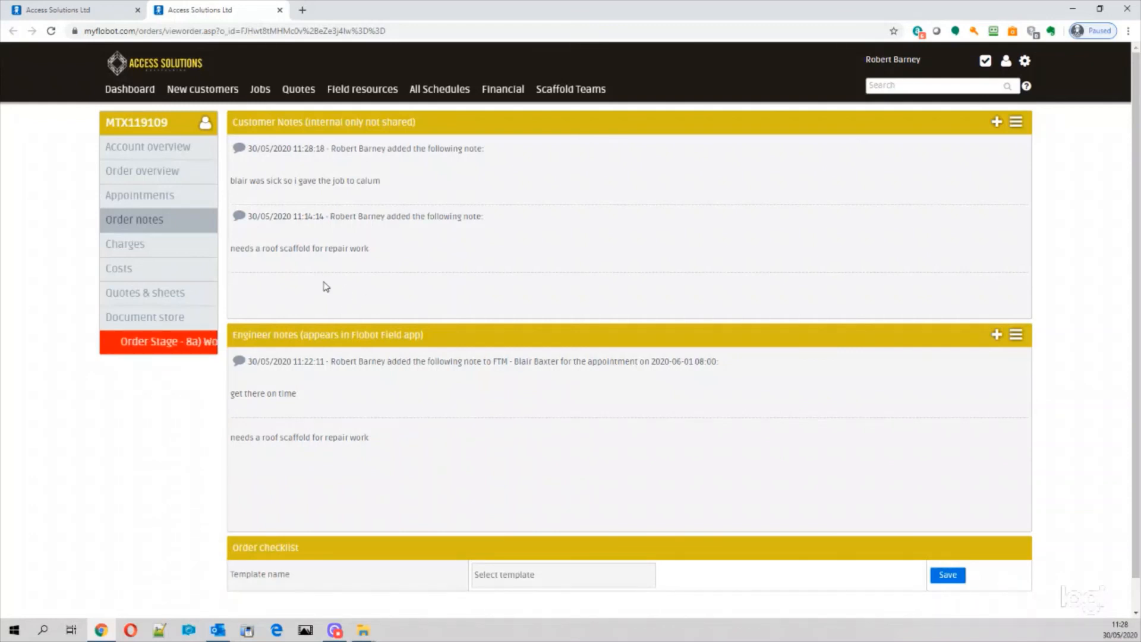
# - Open the order's appointment schedule, view the actions available for its Mon 1/6 appointment and dismiss them
pyautogui.click(206, 196)
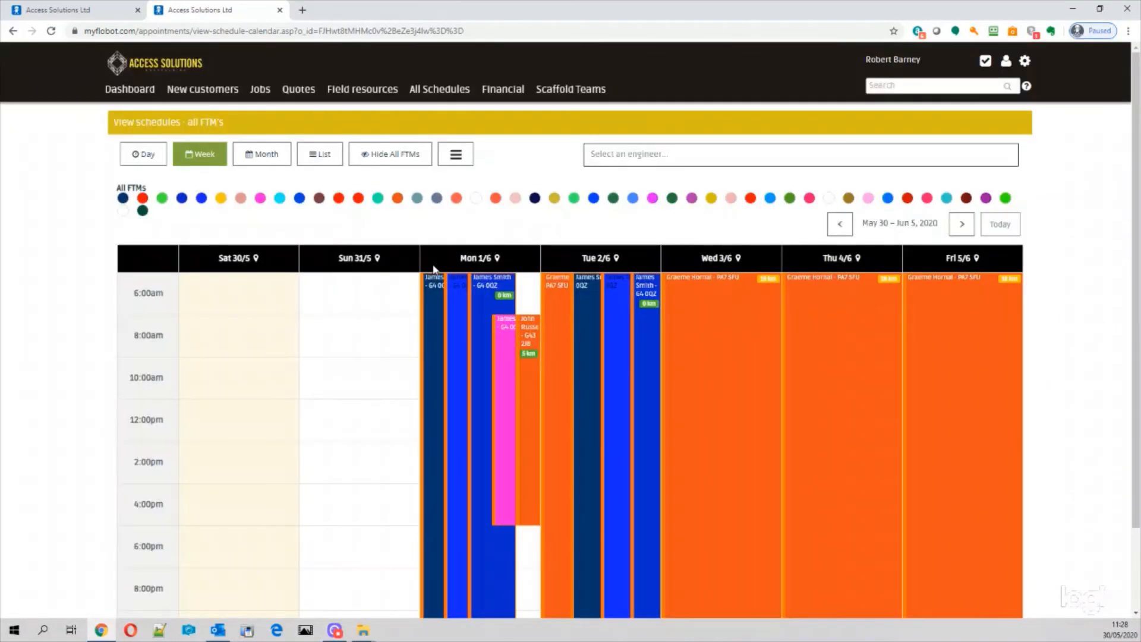
pyautogui.click(481, 357)
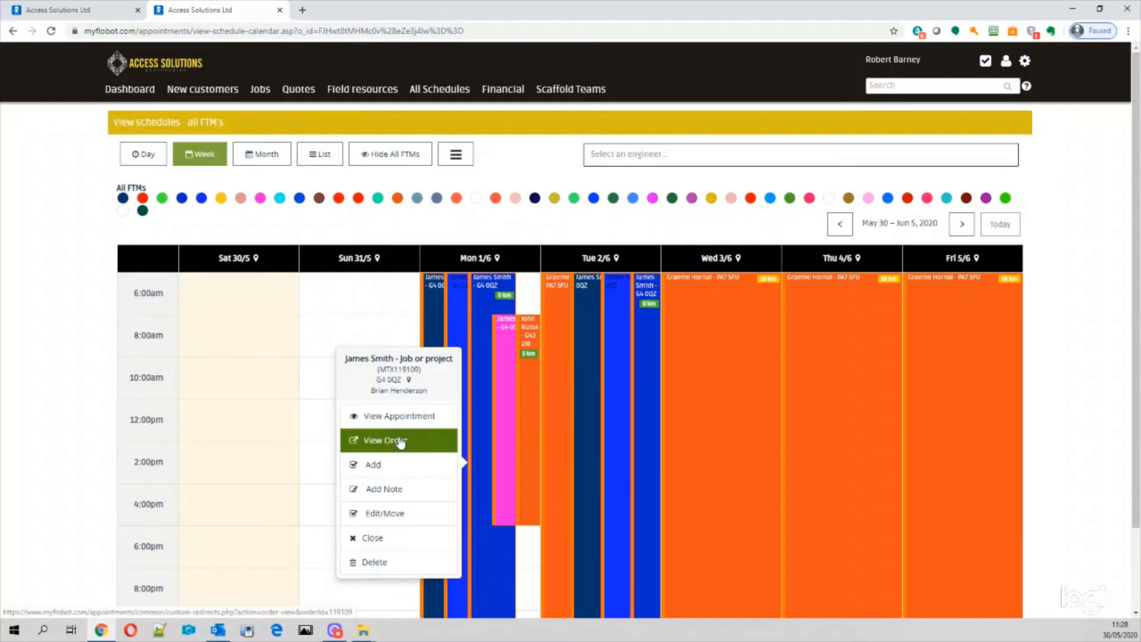
pyautogui.click(352, 326)
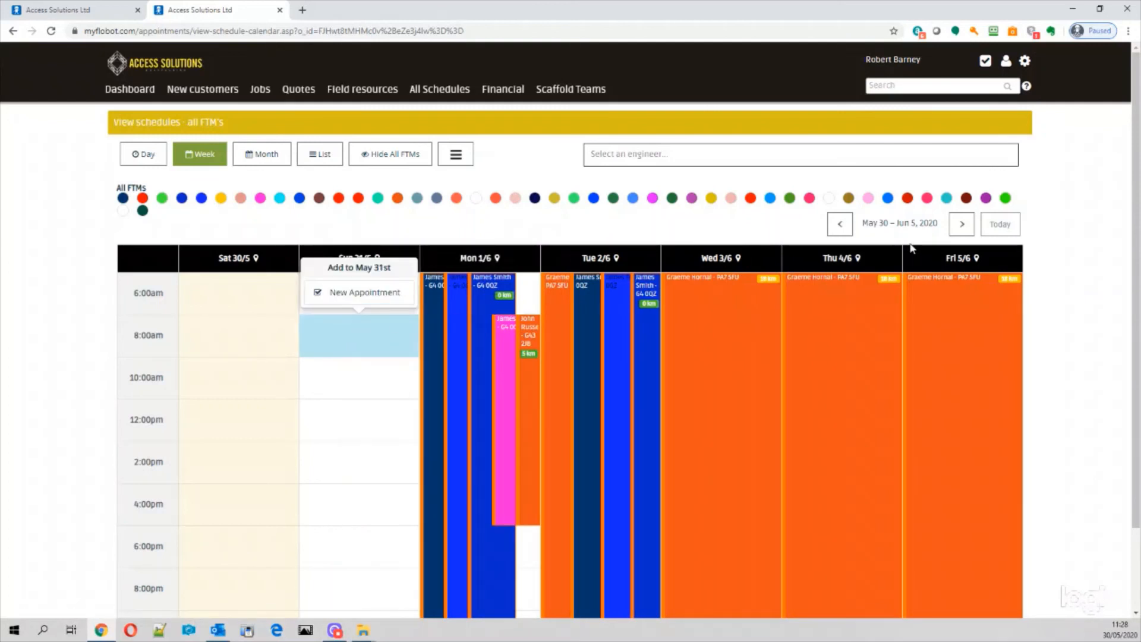
# - Start a new appointment in the following week on Sun 7/6 at 10:00 and set its type to Dismantle
pyautogui.click(962, 224)
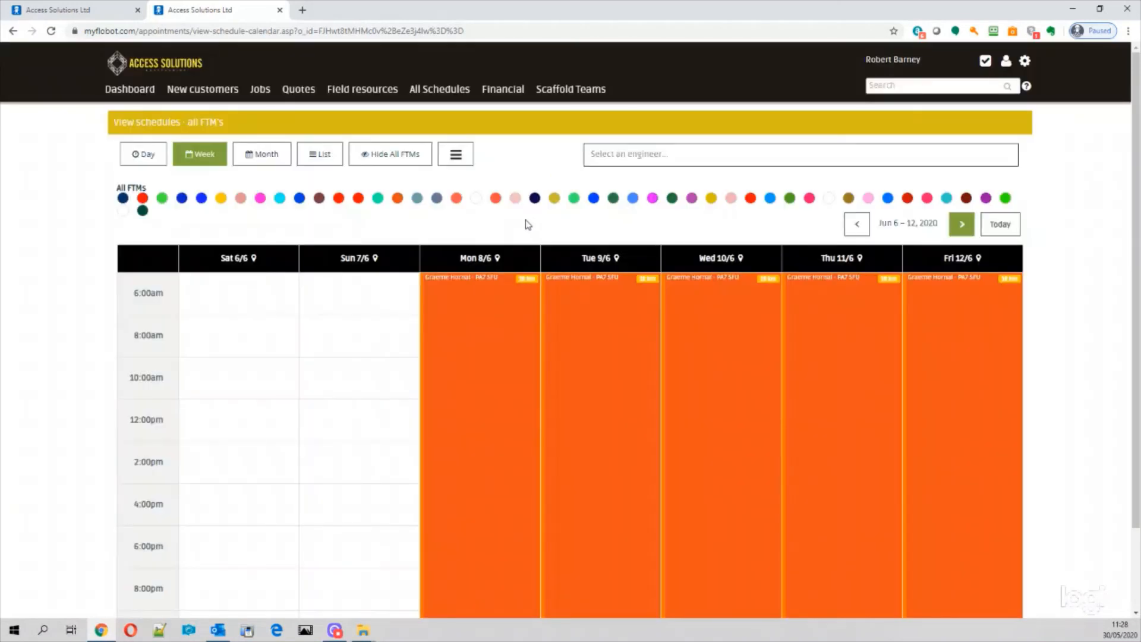
pyautogui.click(372, 369)
pyautogui.click(372, 331)
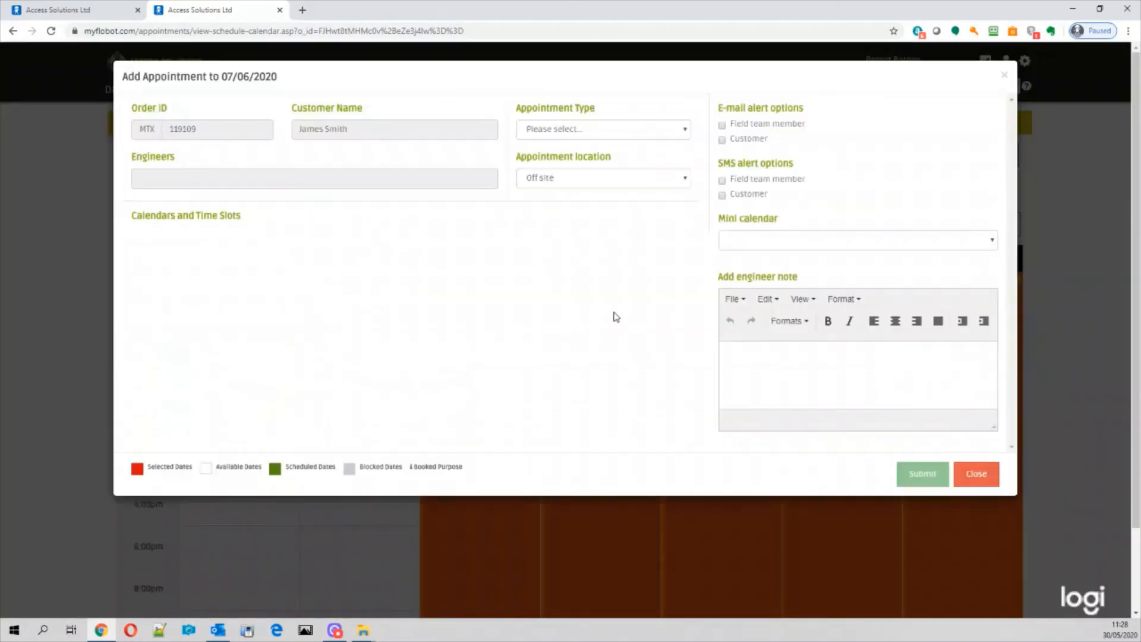
pyautogui.click(550, 137)
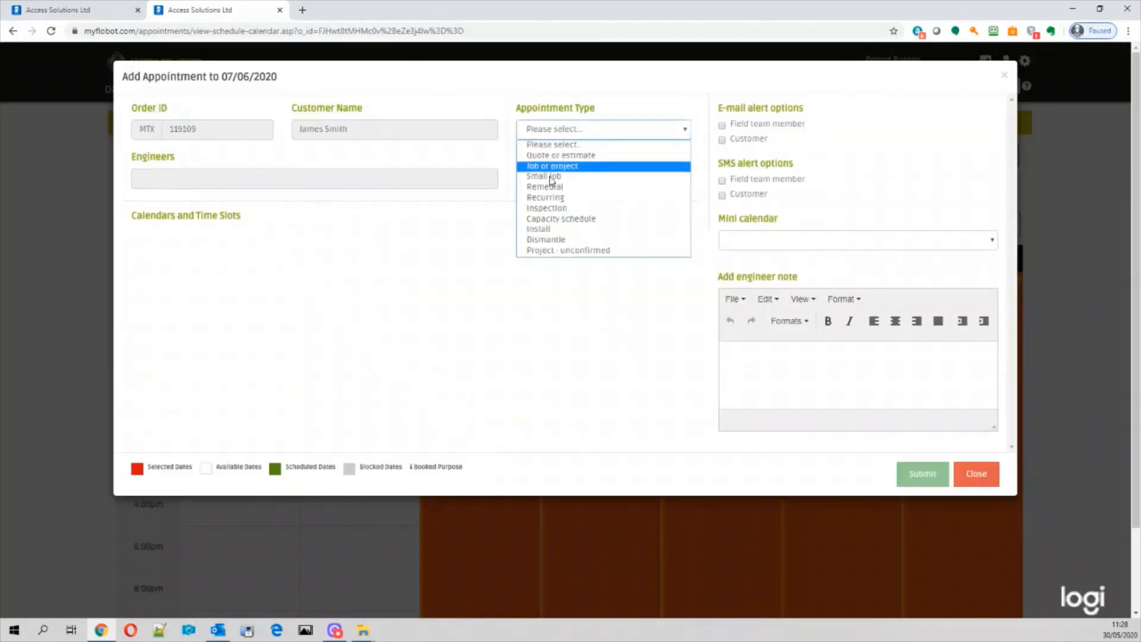
pyautogui.click(550, 240)
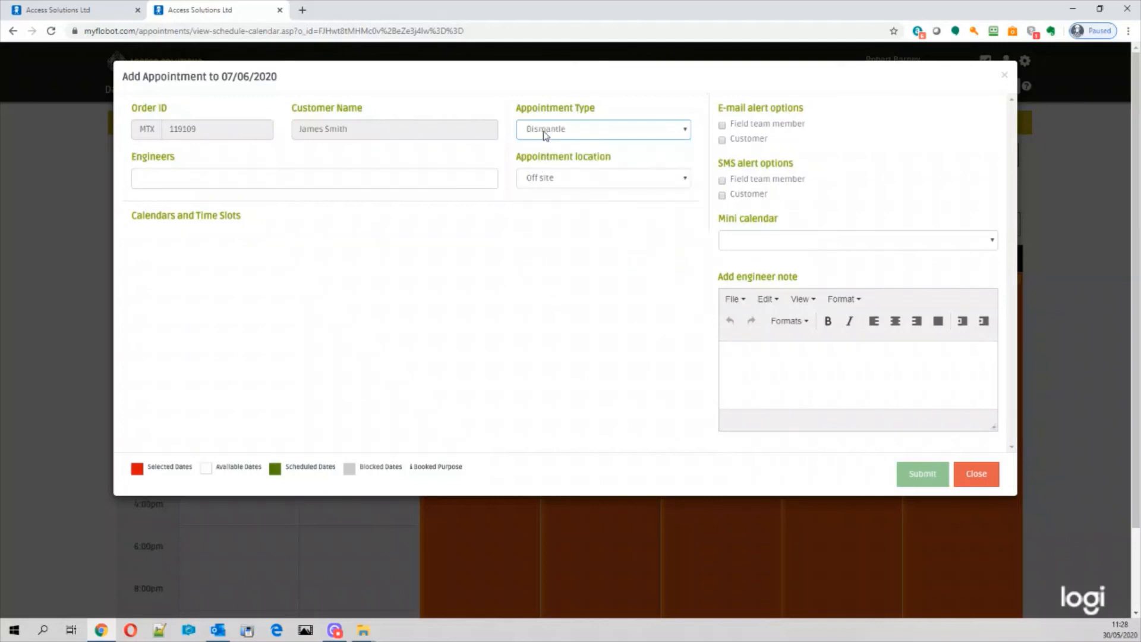
# - Assign an engineer to the dismantle appointment on 2020-06-07, keeping the 10:00 slot, and submit it
pyautogui.click(145, 176)
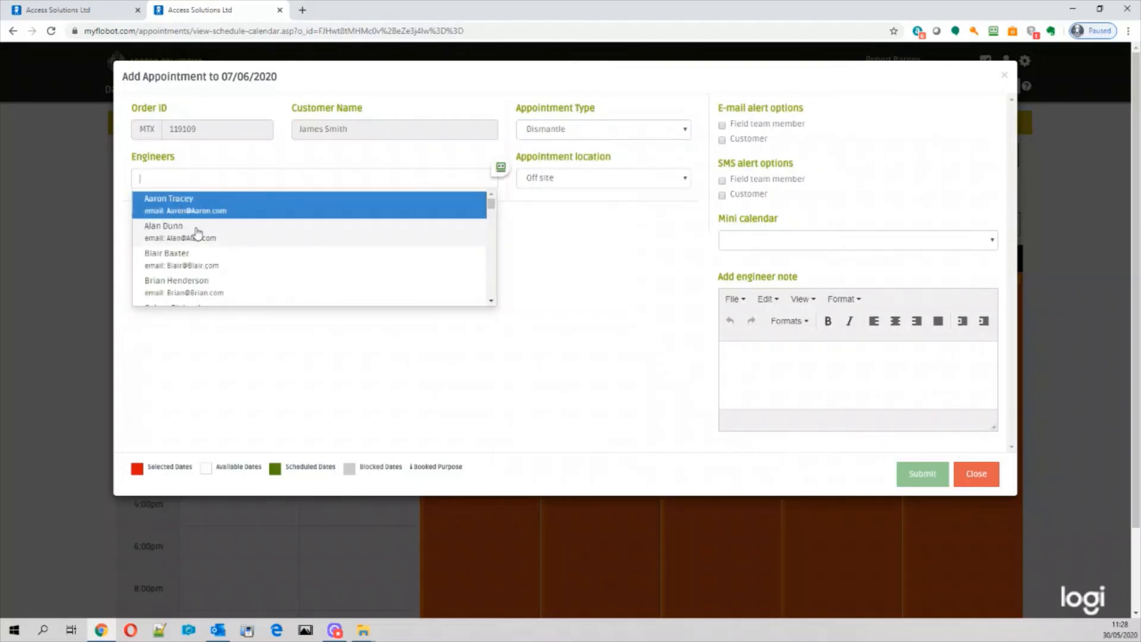
pyautogui.scroll(-1, 193, 231)
pyautogui.scroll(-3, 193, 231)
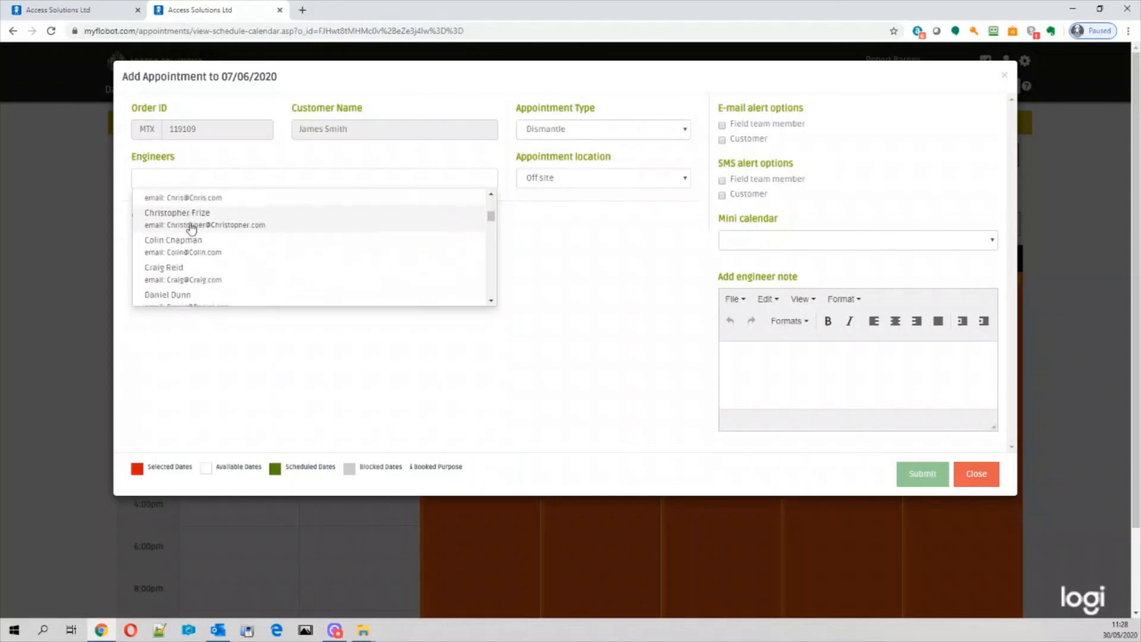
pyautogui.click(182, 275)
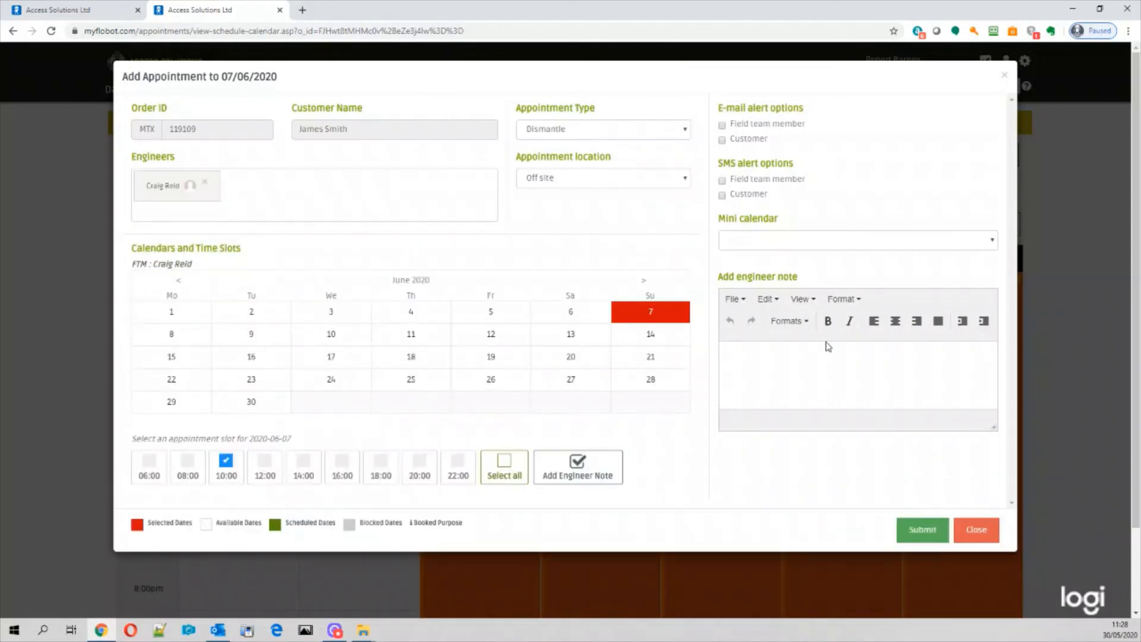
pyautogui.click(916, 529)
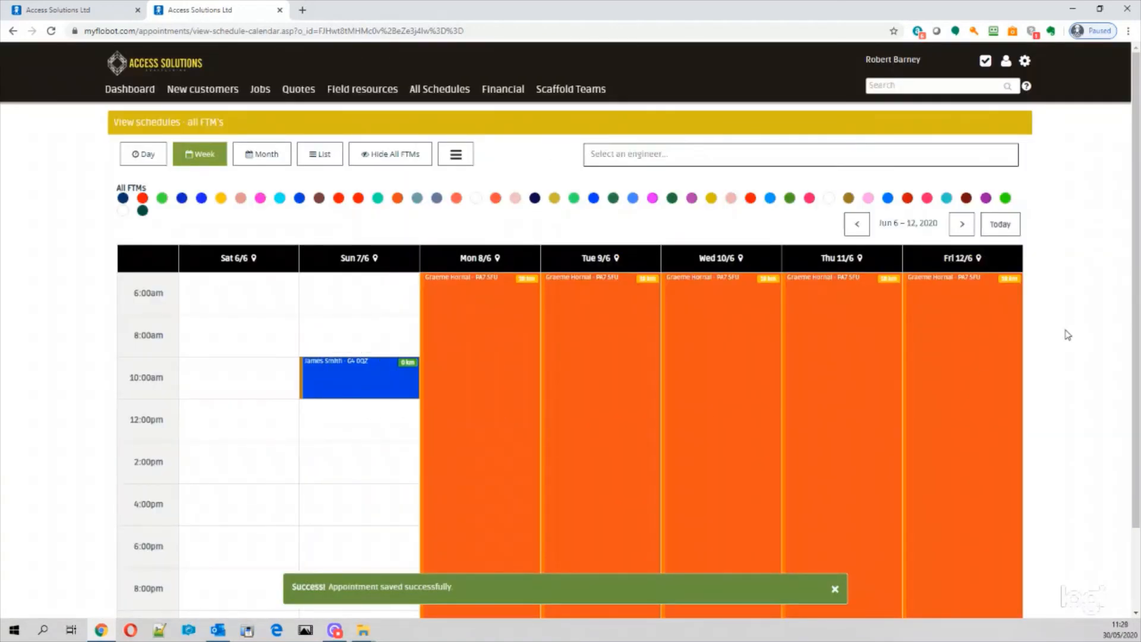
pyautogui.scroll(-2, 1068, 334)
pyautogui.scroll(1, 1057, 326)
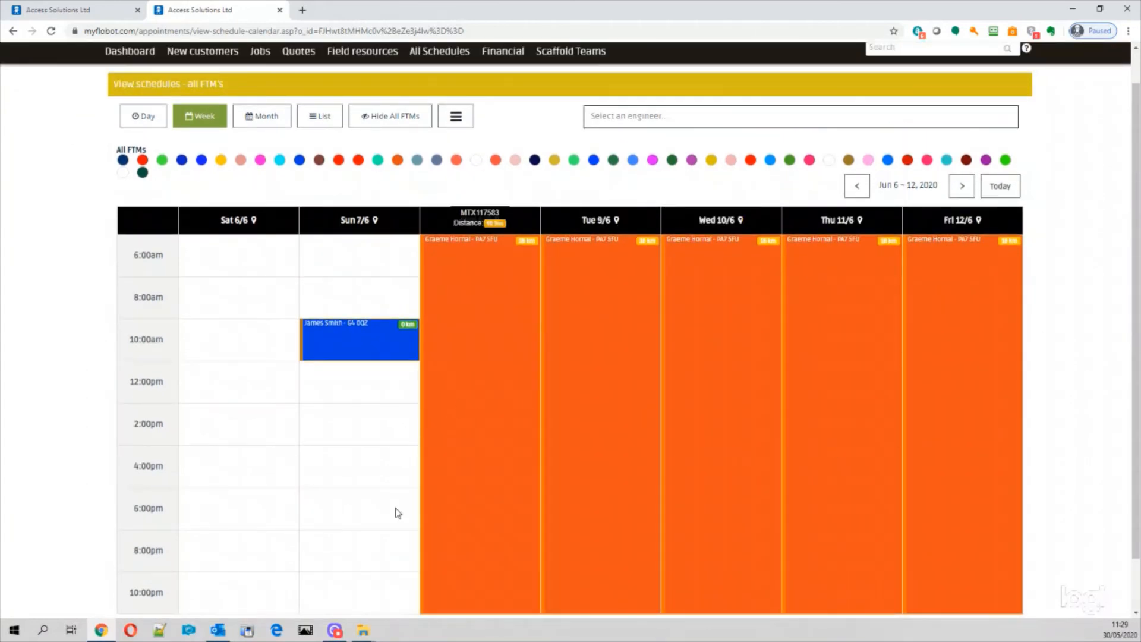